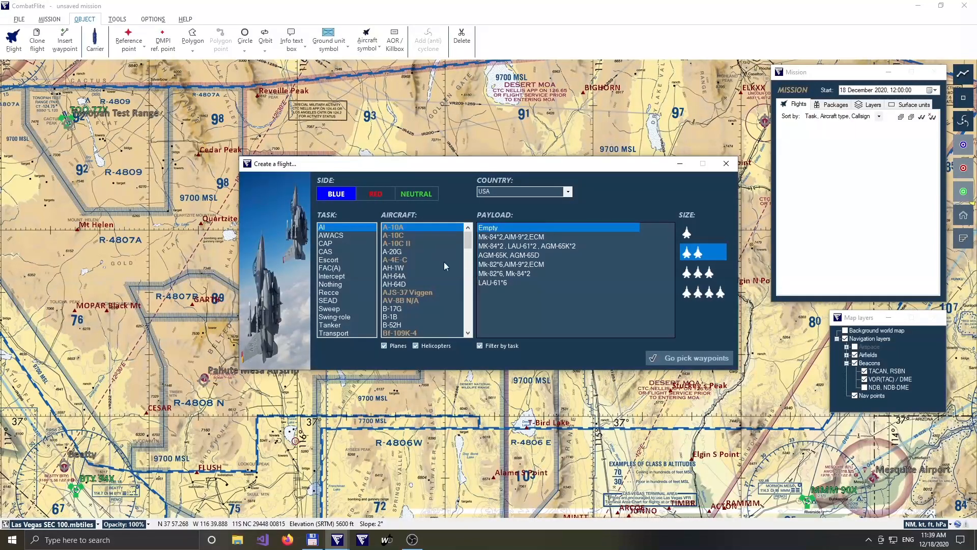
Create a CAS flight of two blue USA A-10Cs with the AGM-65D*2,Mk-82*6,AIM-9*2,ECM payload and proceed to picking waypoints.
{"action": "left_click", "coordinate": [332, 252]}
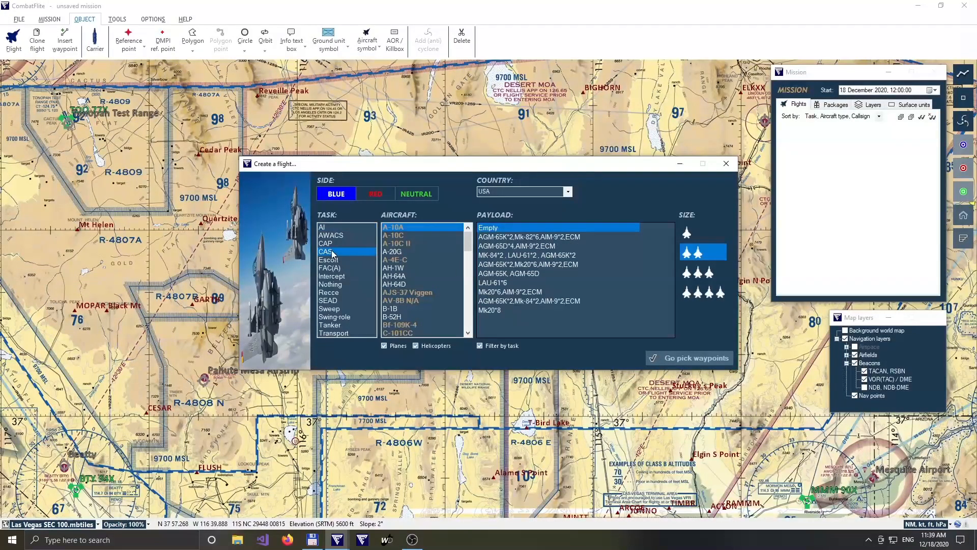
{"action": "left_click", "coordinate": [410, 236]}
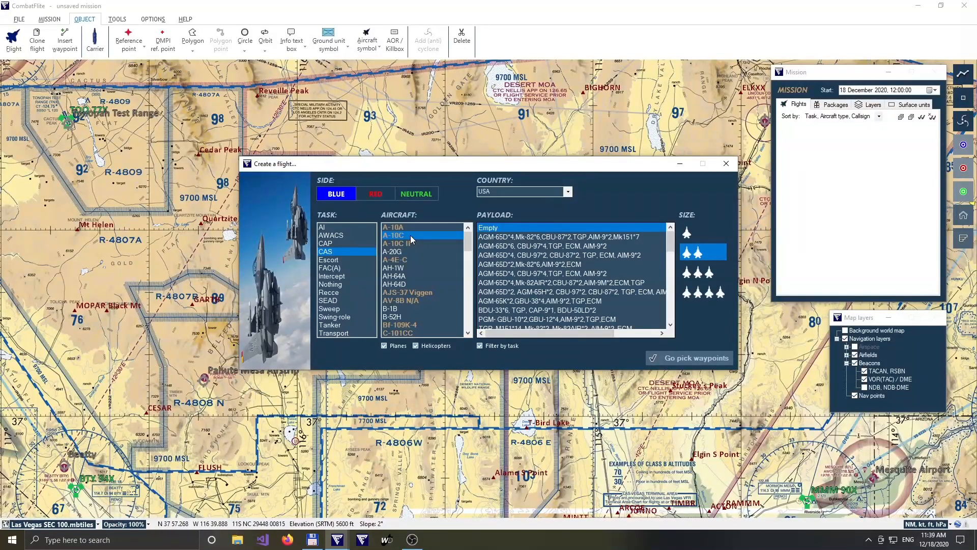
{"action": "left_click", "coordinate": [593, 265]}
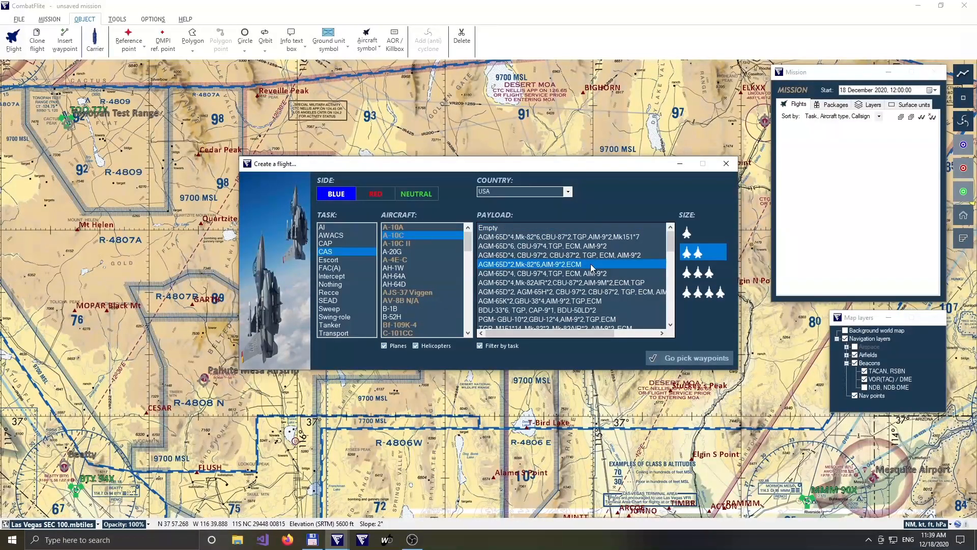
{"action": "left_click", "coordinate": [696, 359]}
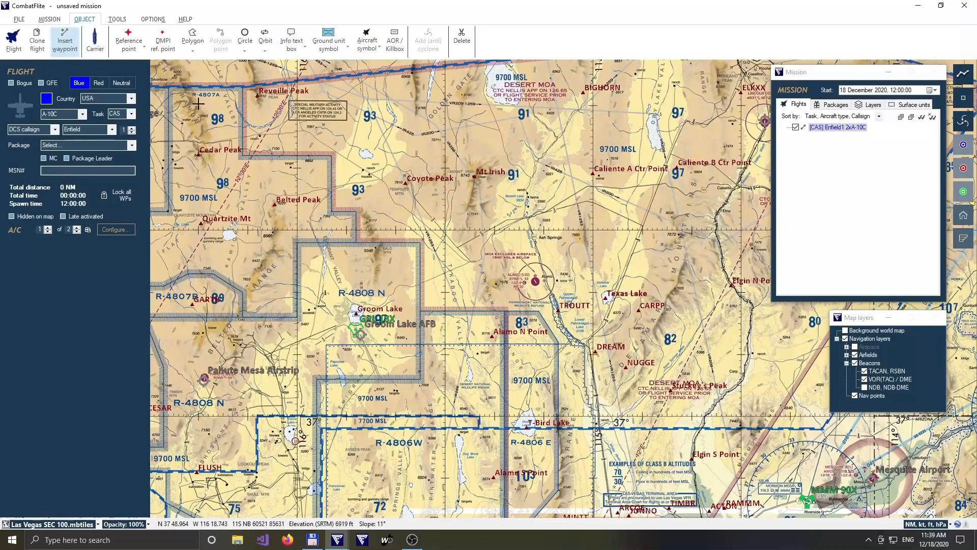
Place the takeoff point at Groom Lake AFB, a steerpoint about 14 NM to its southeast, and steerpoints at T-Bird Lake and DREAM.
{"action": "left_click", "coordinate": [153, 19]}
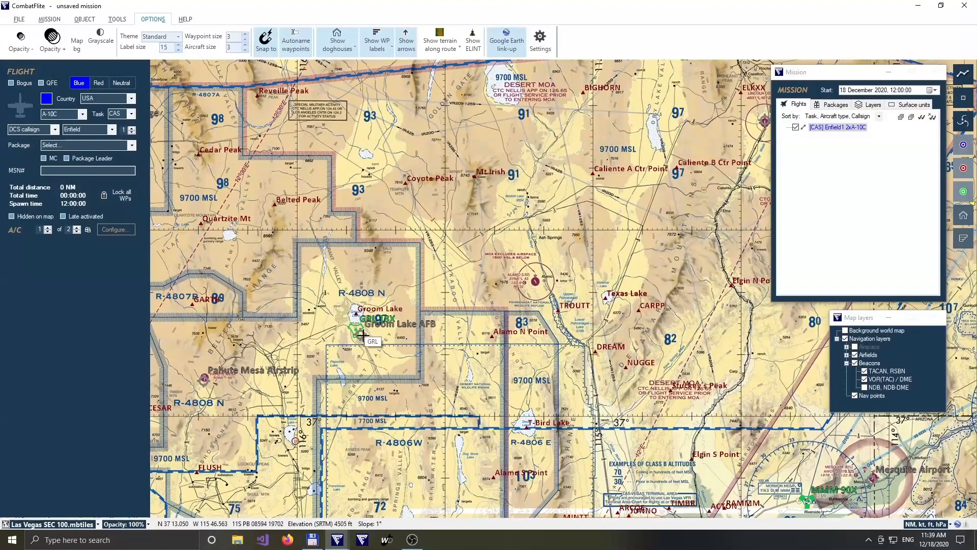
{"action": "scroll", "coordinate": [366, 336], "scroll_direction": "up", "scroll_amount": 1}
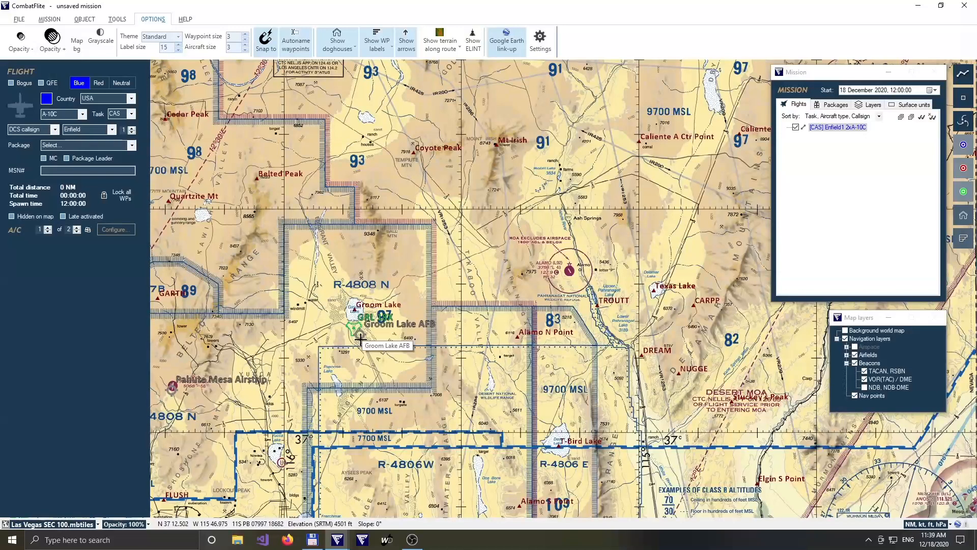
{"action": "left_click", "coordinate": [360, 339]}
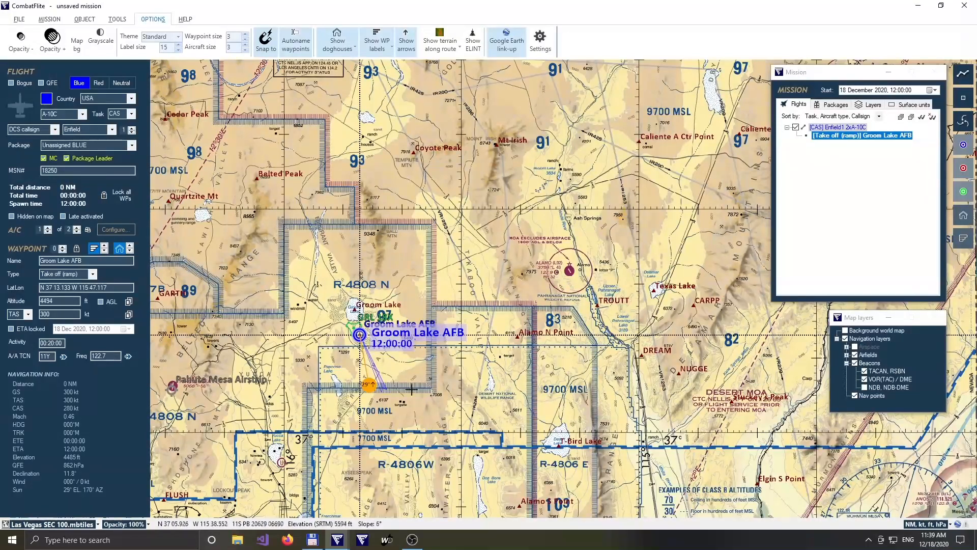
{"action": "left_click", "coordinate": [402, 426]}
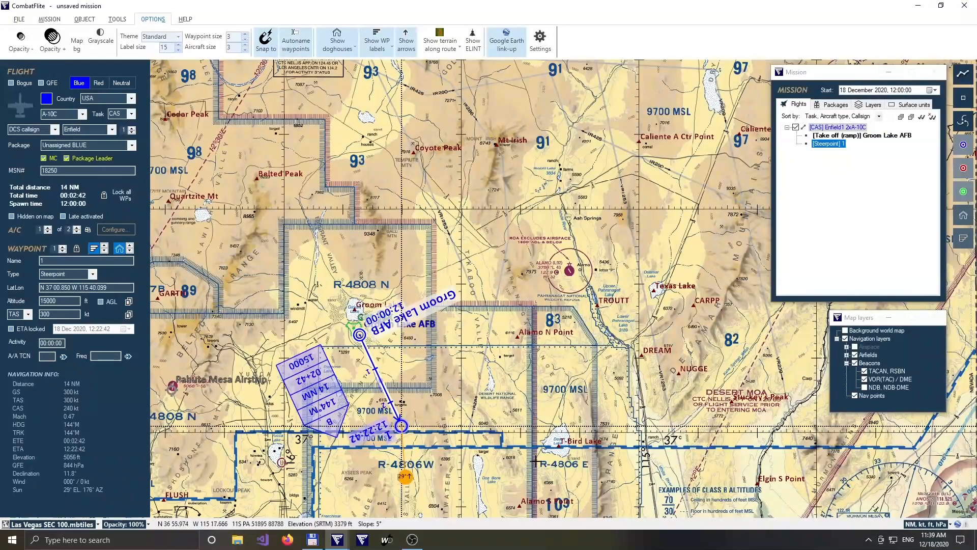
{"action": "left_click", "coordinate": [558, 447]}
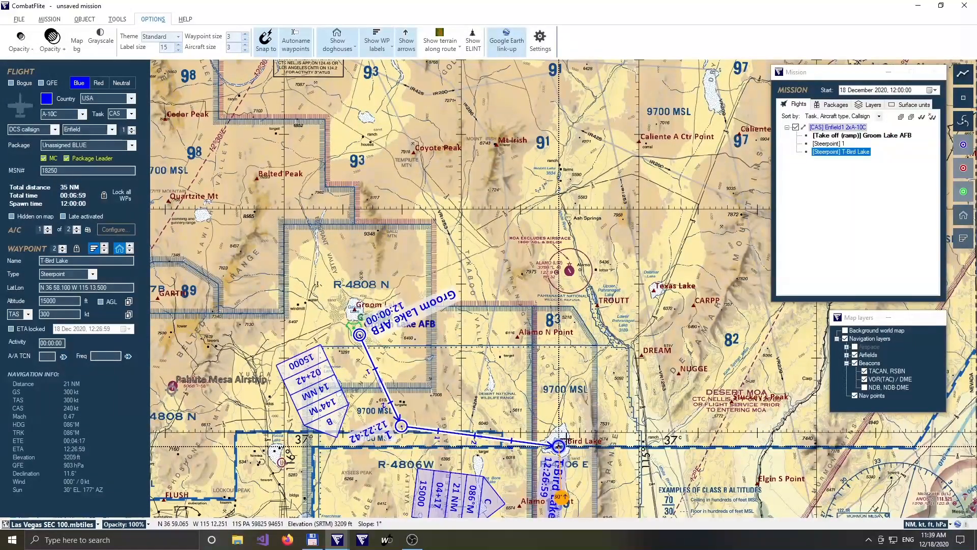
{"action": "left_click", "coordinate": [642, 356]}
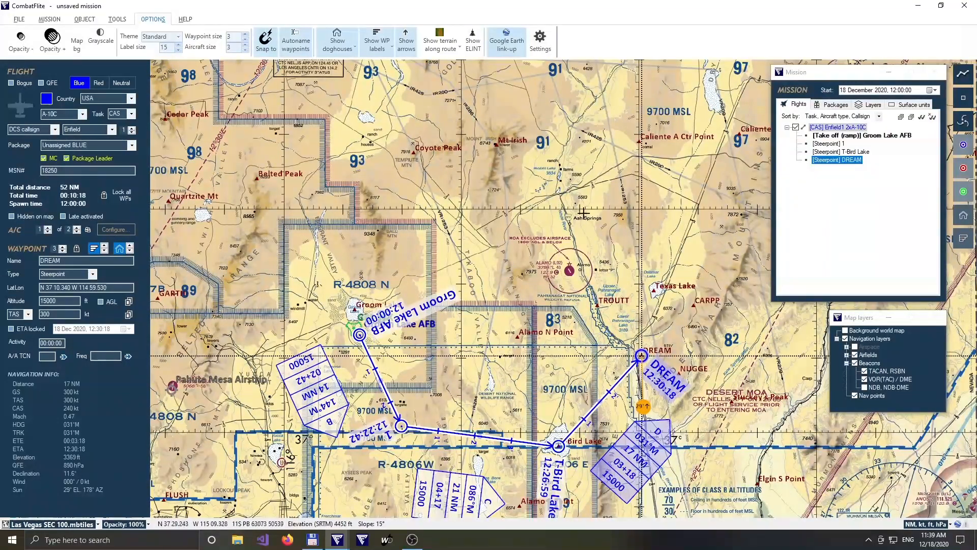
Finish the route with steerpoints near Ash Springs and southeast of Coyote Peak, a Groom Lake AFB landing, and Pahute Mesa Airstrip as alternate.
{"action": "left_click", "coordinate": [581, 199]}
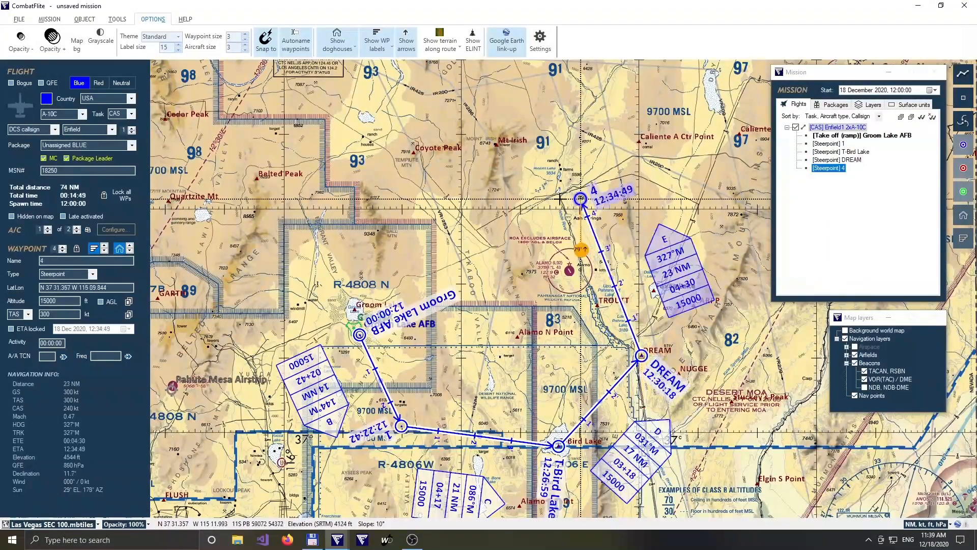
{"action": "left_click", "coordinate": [451, 185]}
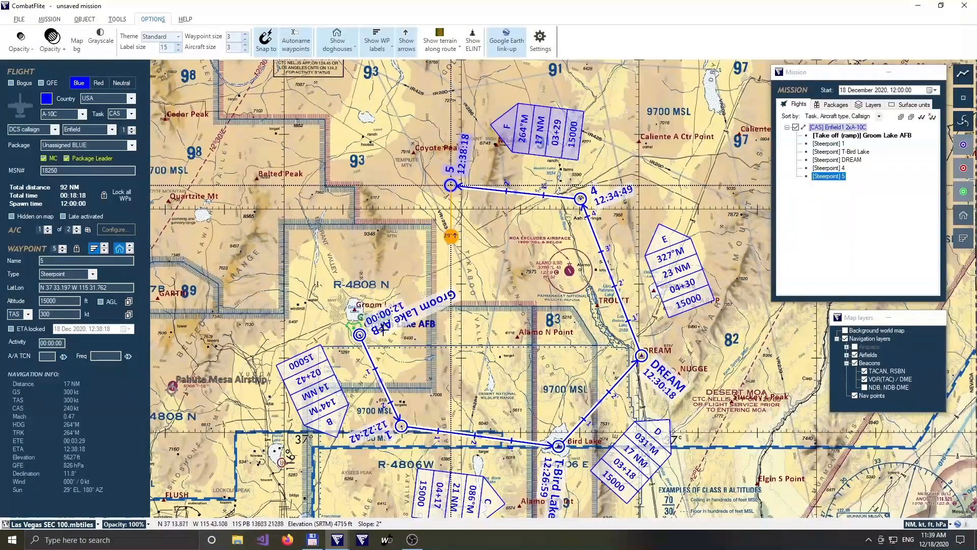
{"action": "left_click", "coordinate": [368, 337]}
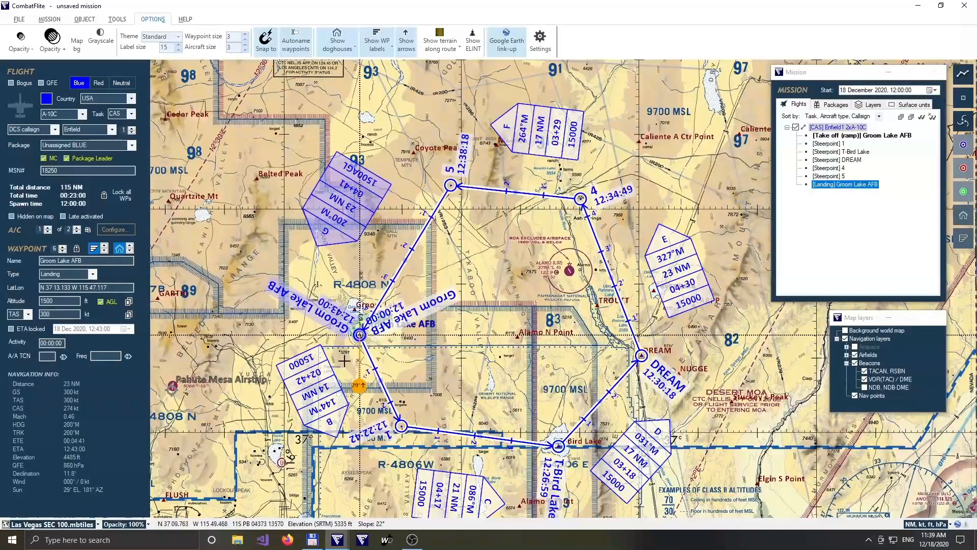
{"action": "left_click", "coordinate": [172, 389]}
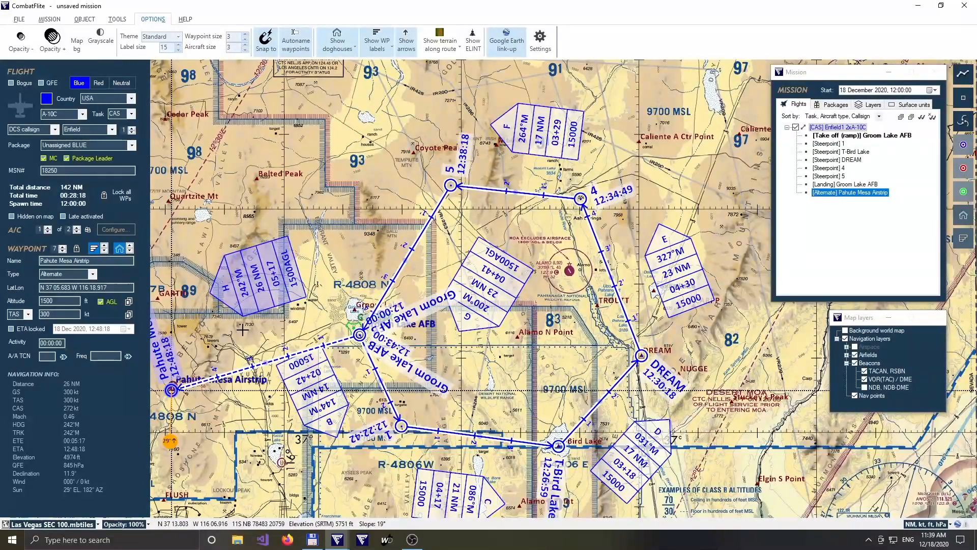
{"action": "left_click", "coordinate": [347, 279]}
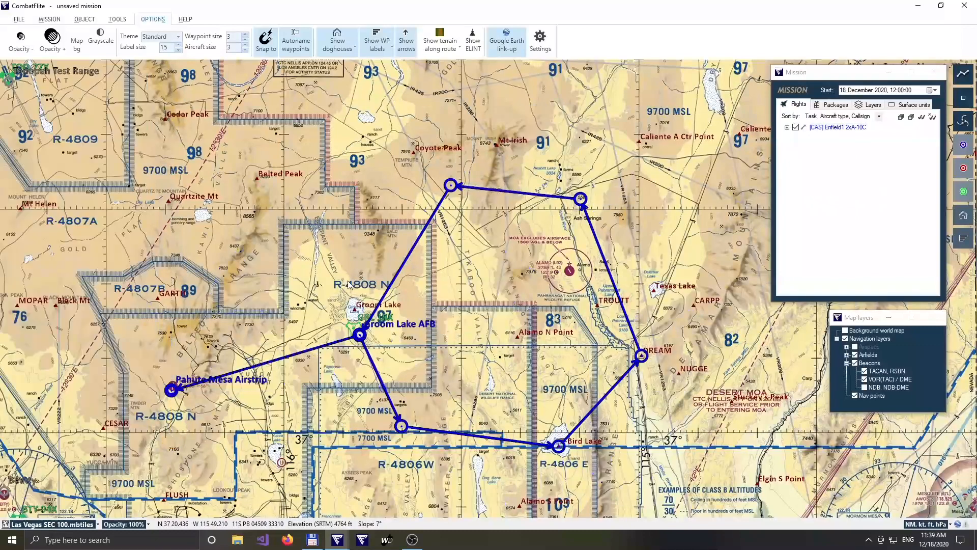
Insert a steerpoint just north of Belted Peak, between steerpoint 5 and the landing at Groom Lake AFB.
{"action": "left_click", "coordinate": [454, 188]}
{"action": "left_click", "coordinate": [94, 20]}
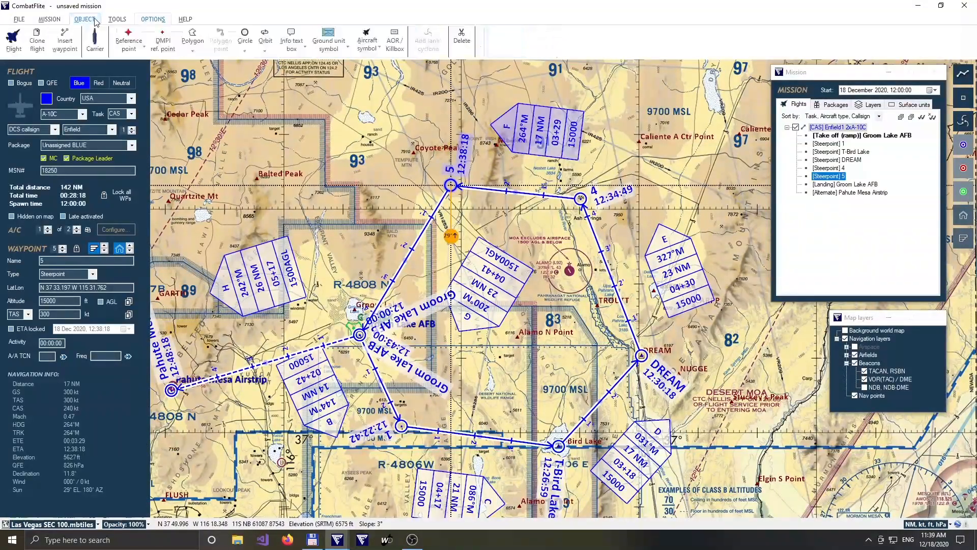
{"action": "left_click", "coordinate": [64, 42]}
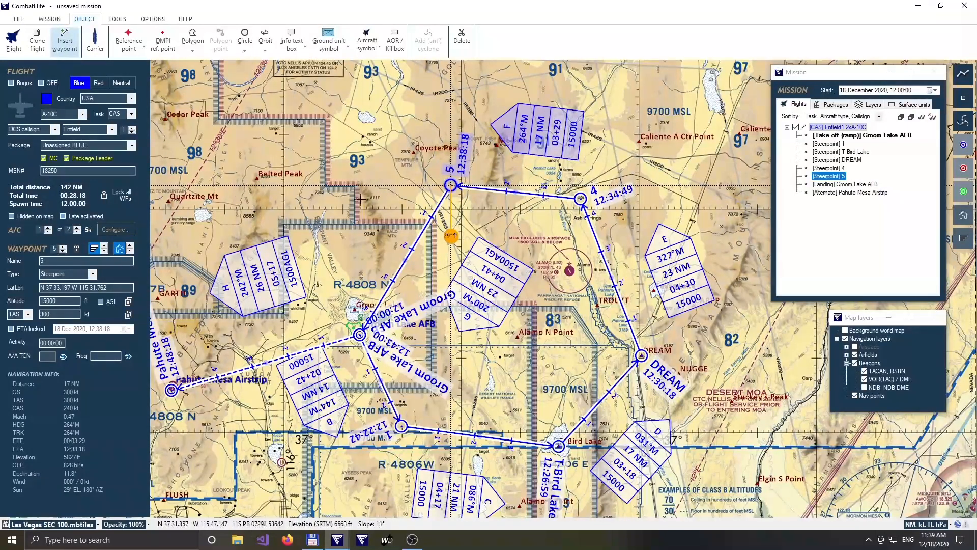
{"action": "left_click", "coordinate": [290, 137]}
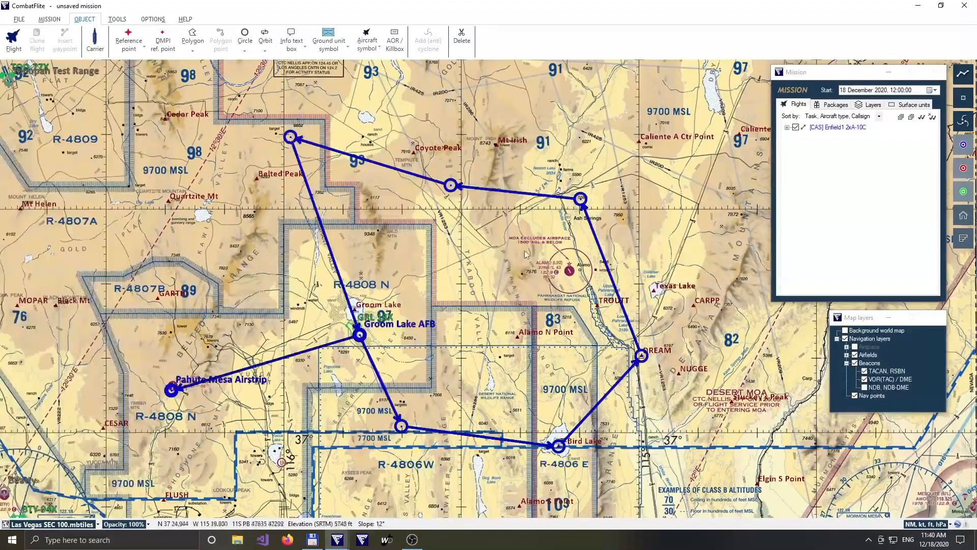
Bend the leg from DREAM to steerpoint 4 with two added steerpoints, one northeast of Texas Lake and one about 15 NM east of DREAM.
{"action": "left_click_drag", "start_coordinate": [569, 293], "coordinate": [483, 308]}
{"action": "scroll", "coordinate": [564, 294], "scroll_direction": "up", "scroll_amount": 4}
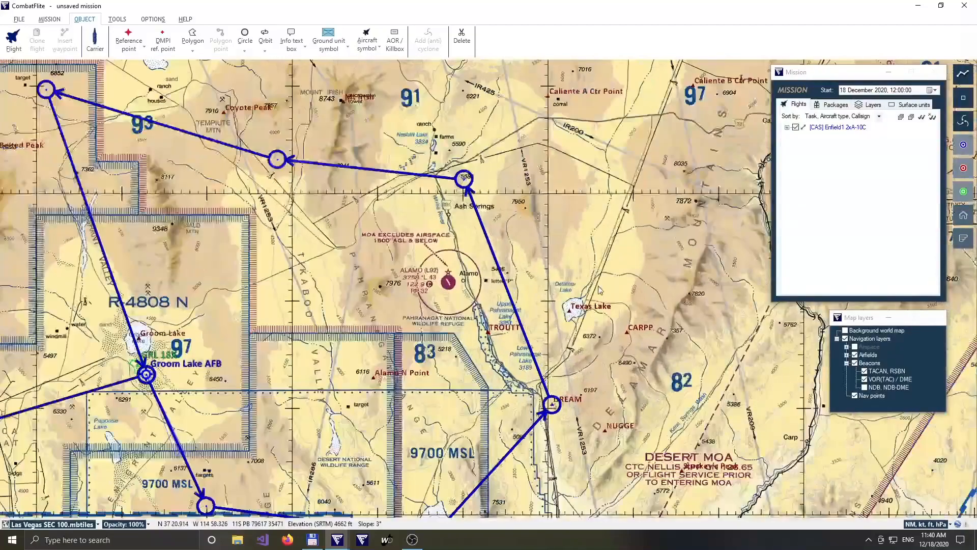
{"action": "scroll", "coordinate": [581, 292], "scroll_direction": "down", "scroll_amount": 1}
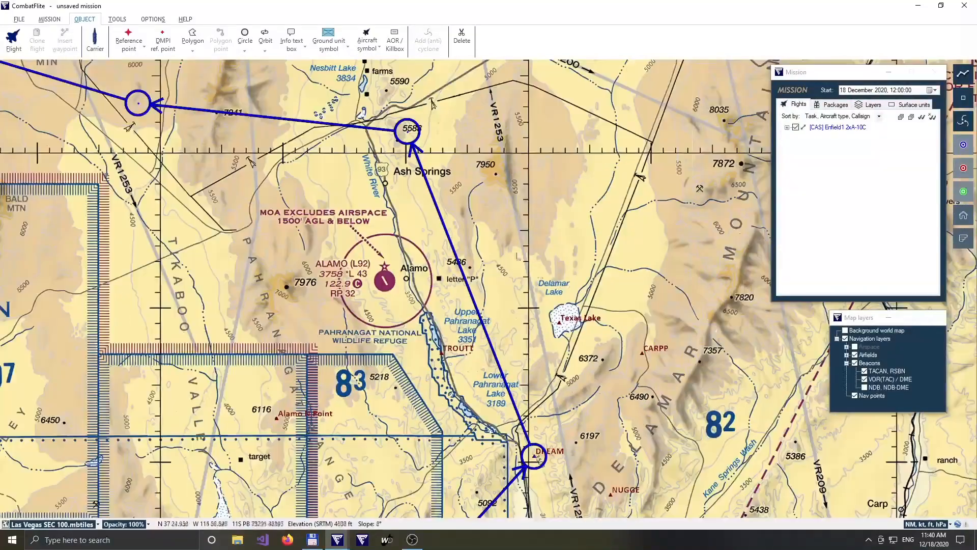
{"action": "left_click", "coordinate": [406, 135]}
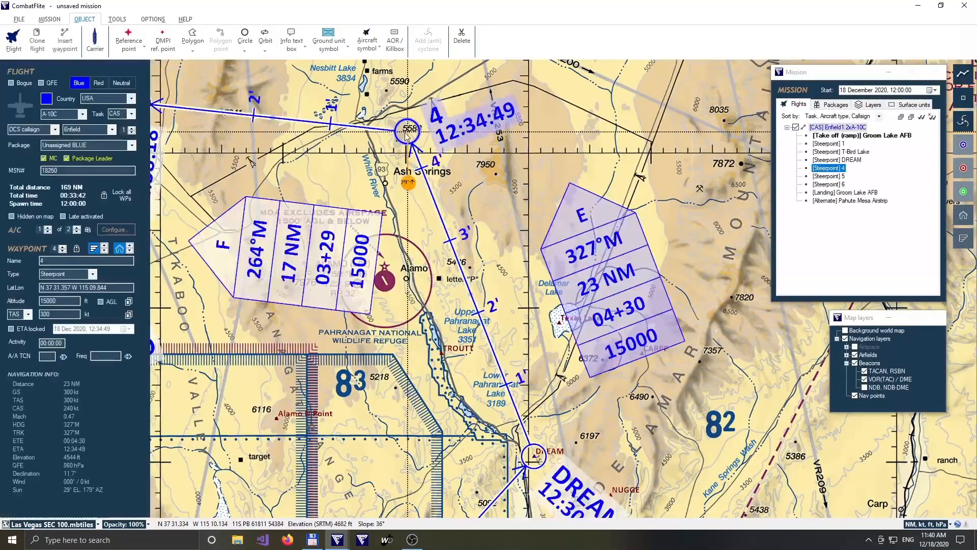
{"action": "left_click_drag", "start_coordinate": [471, 299], "coordinate": [670, 254]}
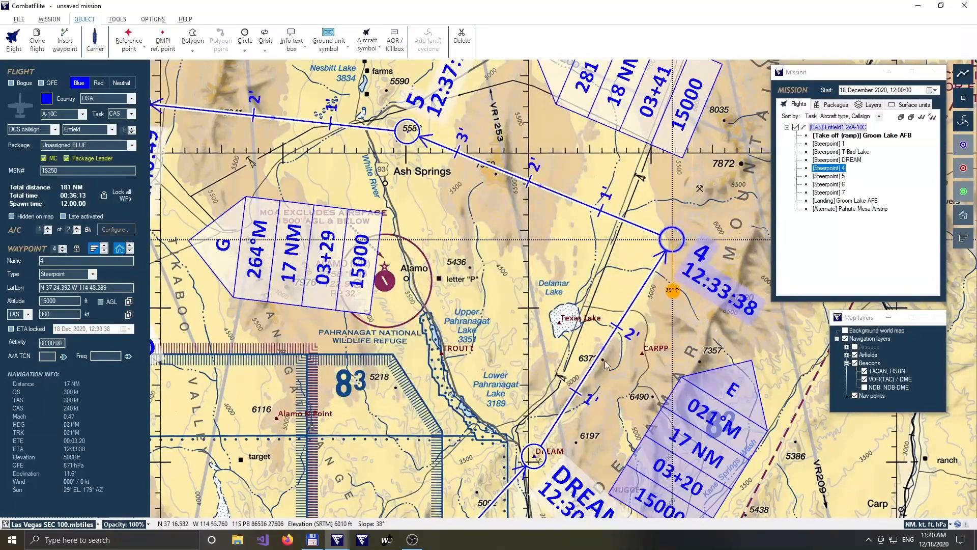
{"action": "left_click_drag", "start_coordinate": [599, 353], "coordinate": [757, 412]}
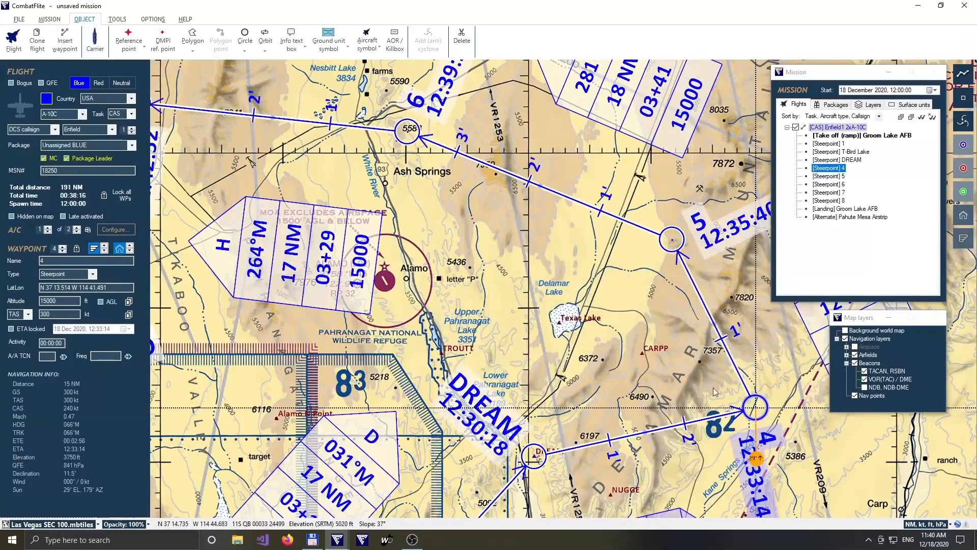
{"action": "scroll", "coordinate": [643, 360], "scroll_direction": "down", "scroll_amount": 2}
{"action": "scroll", "coordinate": [611, 337], "scroll_direction": "down", "scroll_amount": 3}
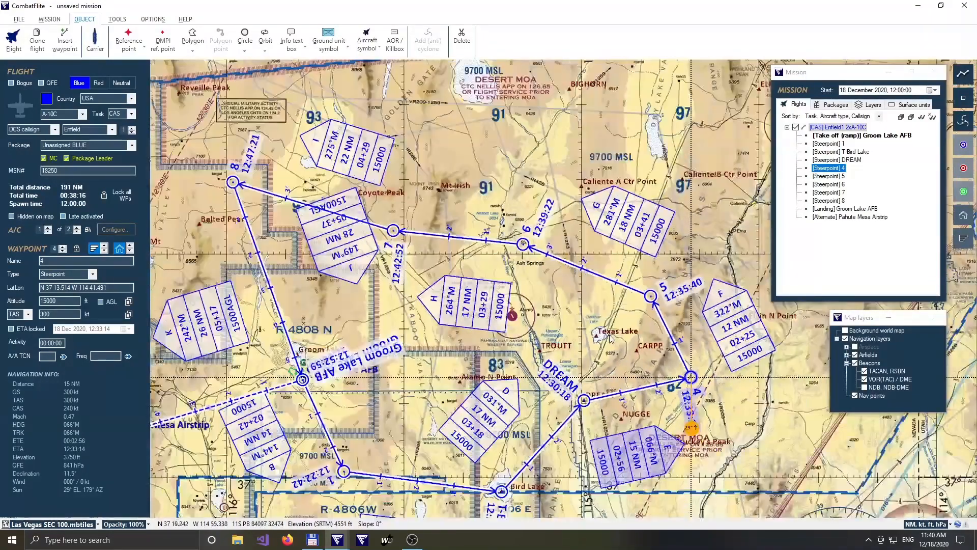
{"action": "left_click", "coordinate": [611, 338]}
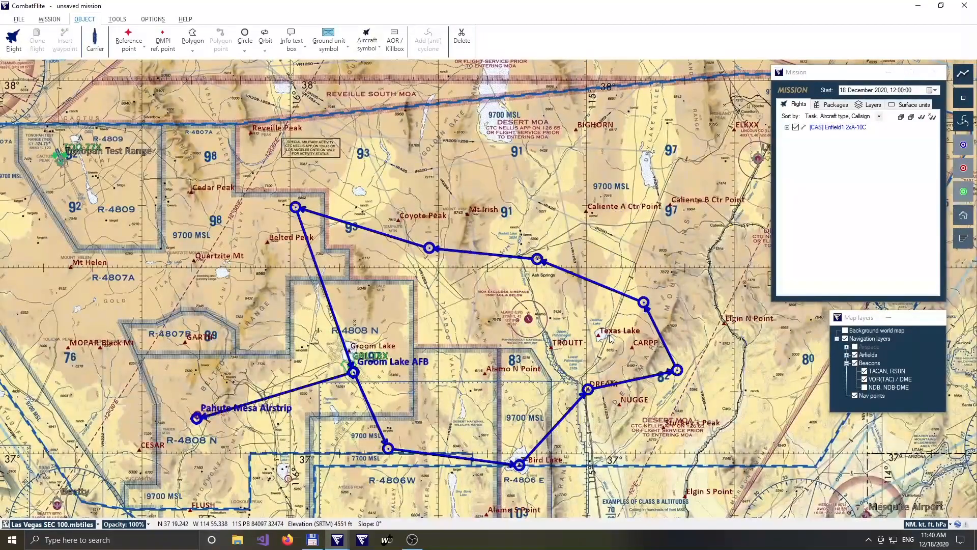
Add a third aircraft to the A-10C flight and remove it again.
{"action": "left_click", "coordinate": [537, 259]}
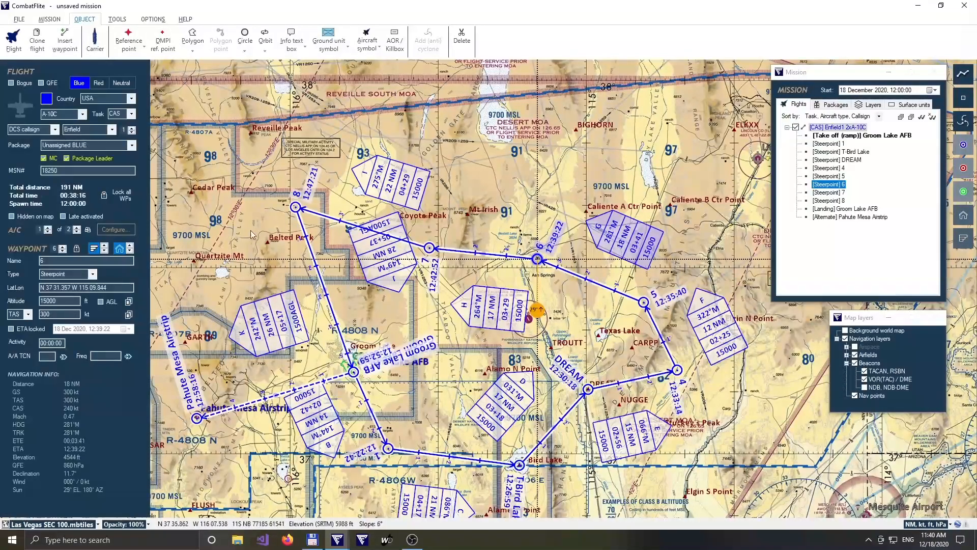
{"action": "left_click_drag", "start_coordinate": [246, 229], "coordinate": [430, 247]}
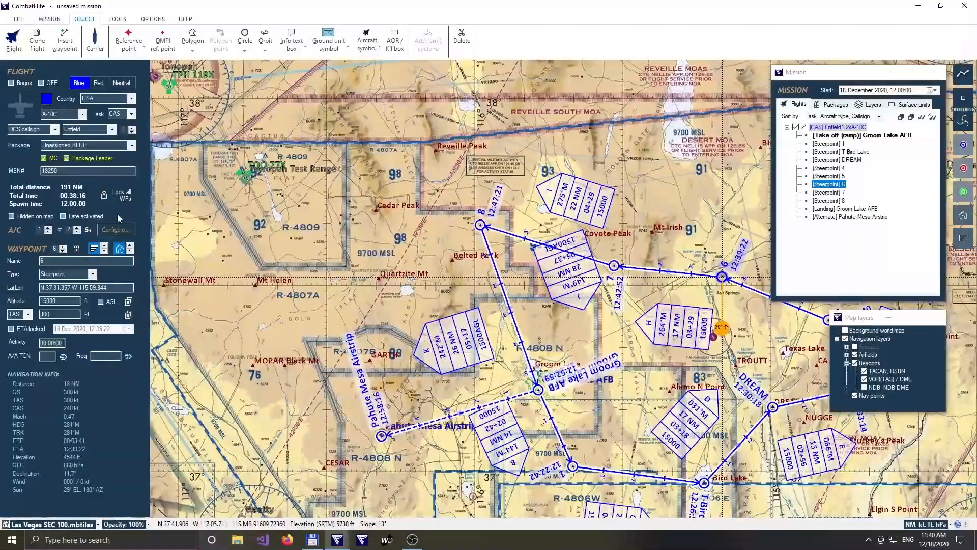
{"action": "left_click", "coordinate": [77, 232]}
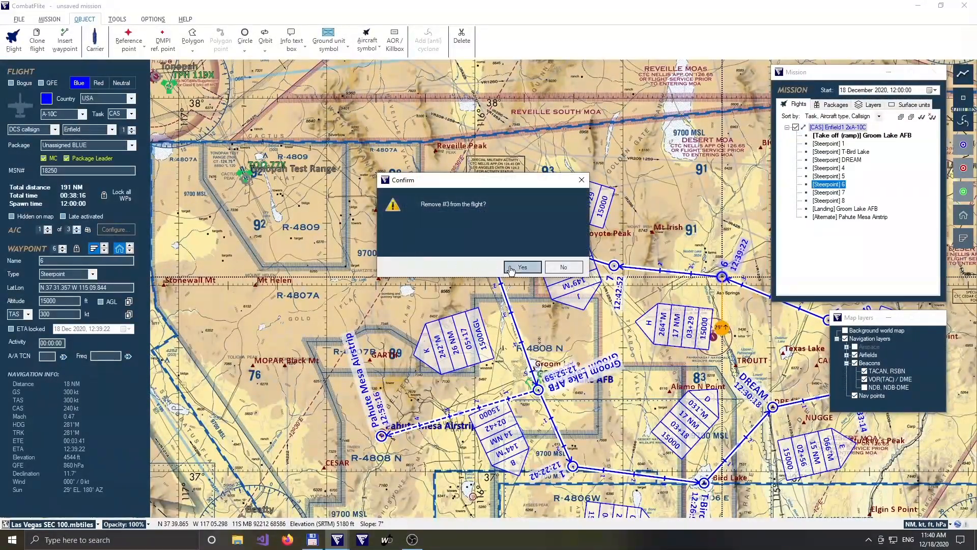
{"action": "left_click", "coordinate": [514, 267]}
Open the first A-10C's configuration and load Mk-82AIR bombs on stations 10 and 2.
{"action": "left_click", "coordinate": [47, 227]}
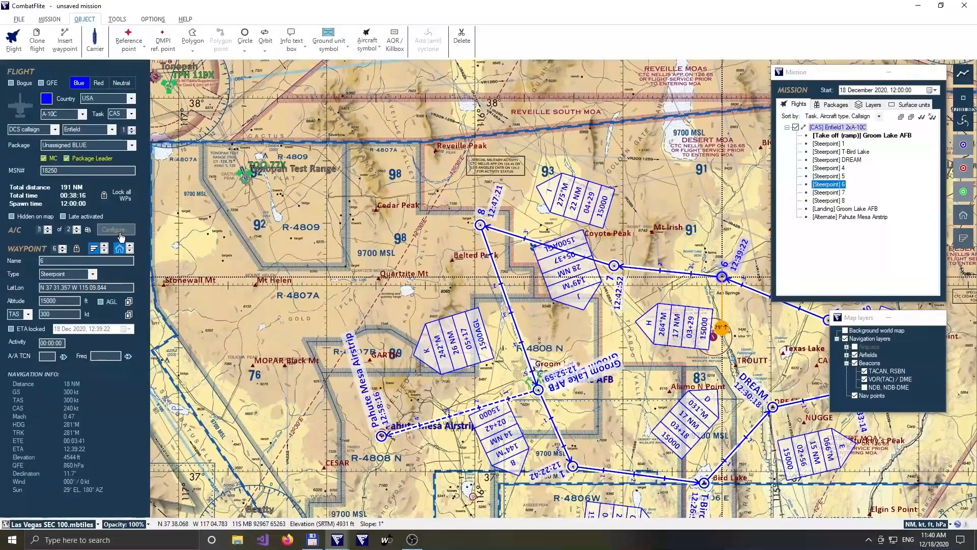
{"action": "left_click", "coordinate": [114, 230]}
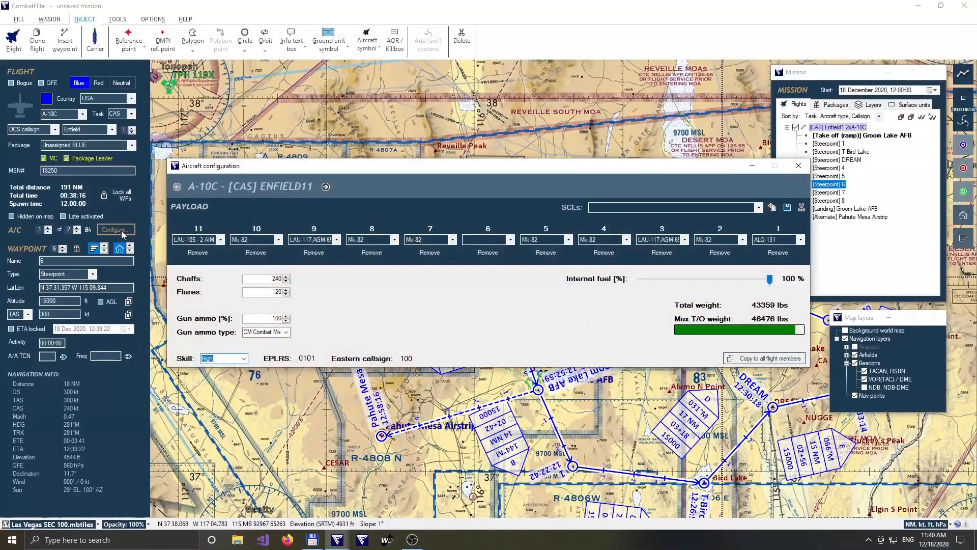
{"action": "left_click", "coordinate": [759, 208]}
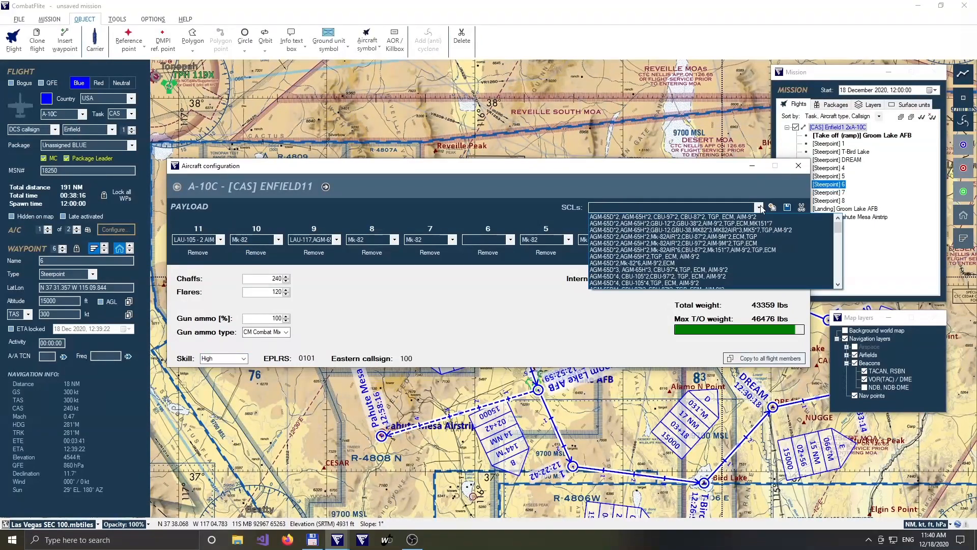
{"action": "left_click", "coordinate": [761, 207]}
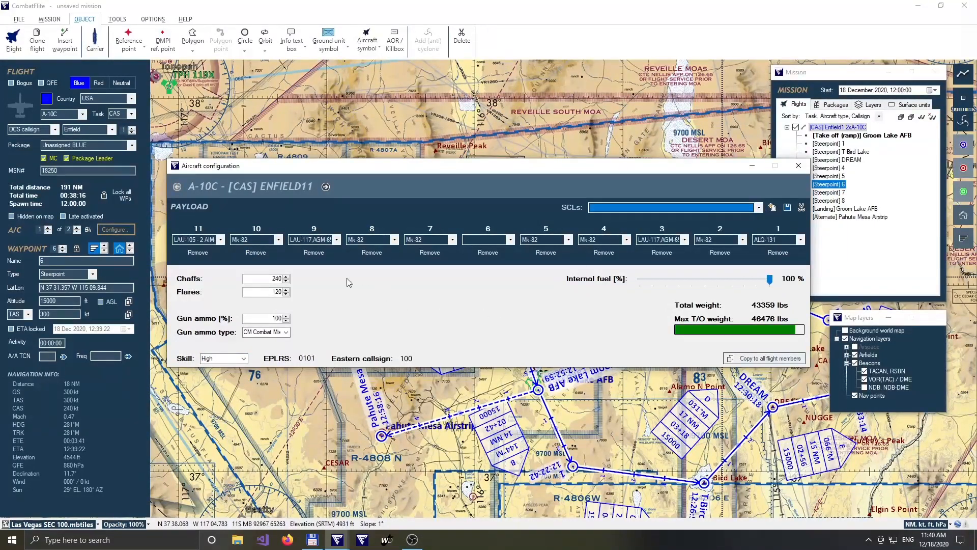
{"action": "left_click", "coordinate": [278, 240]}
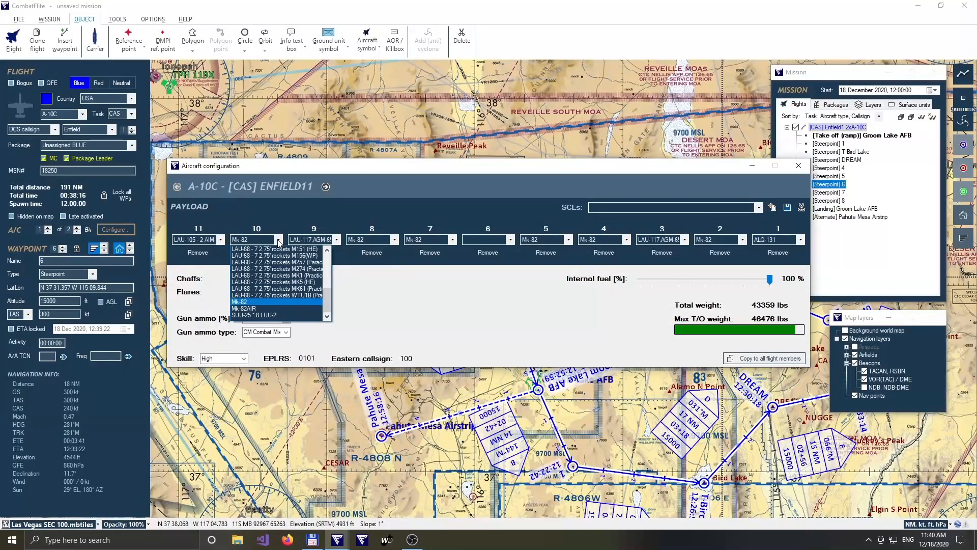
{"action": "left_click", "coordinate": [262, 308]}
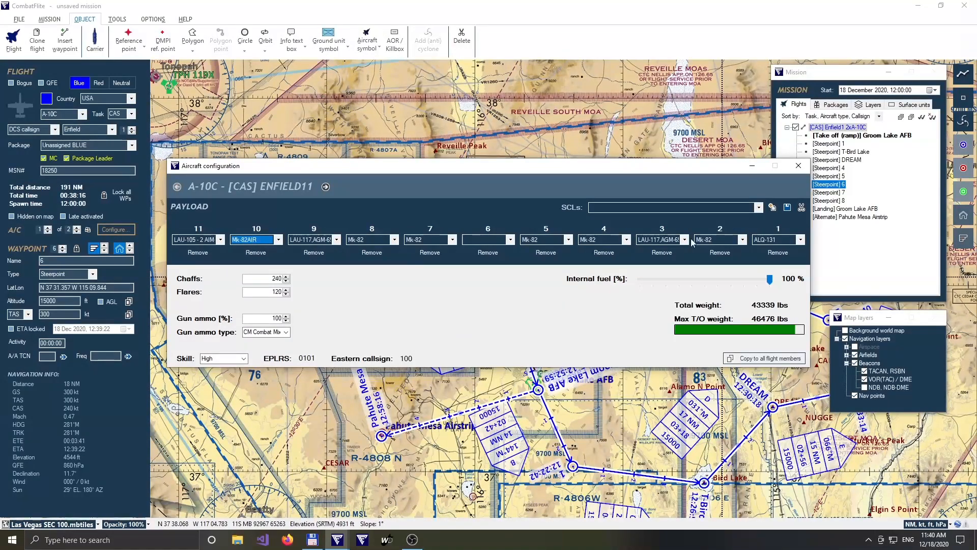
{"action": "left_click", "coordinate": [734, 242]}
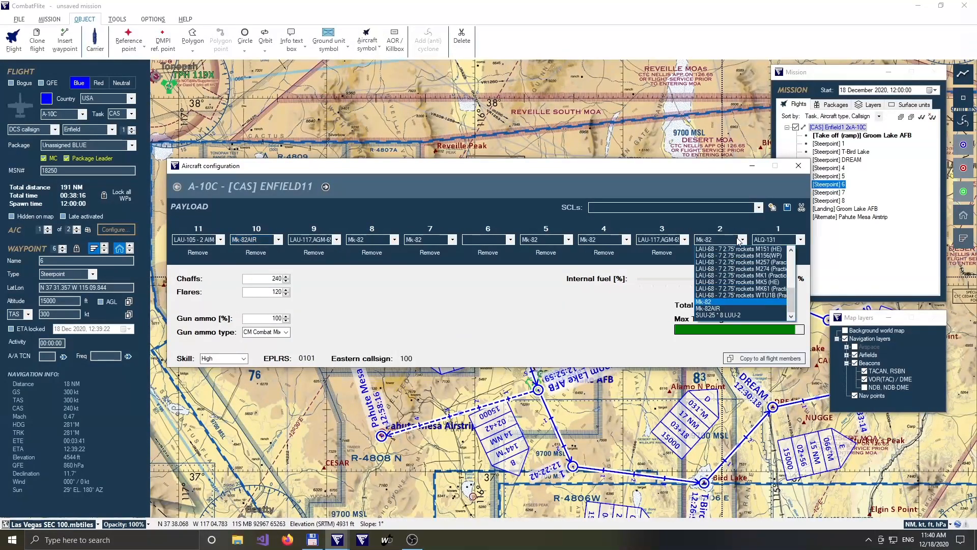
{"action": "left_click", "coordinate": [716, 310]}
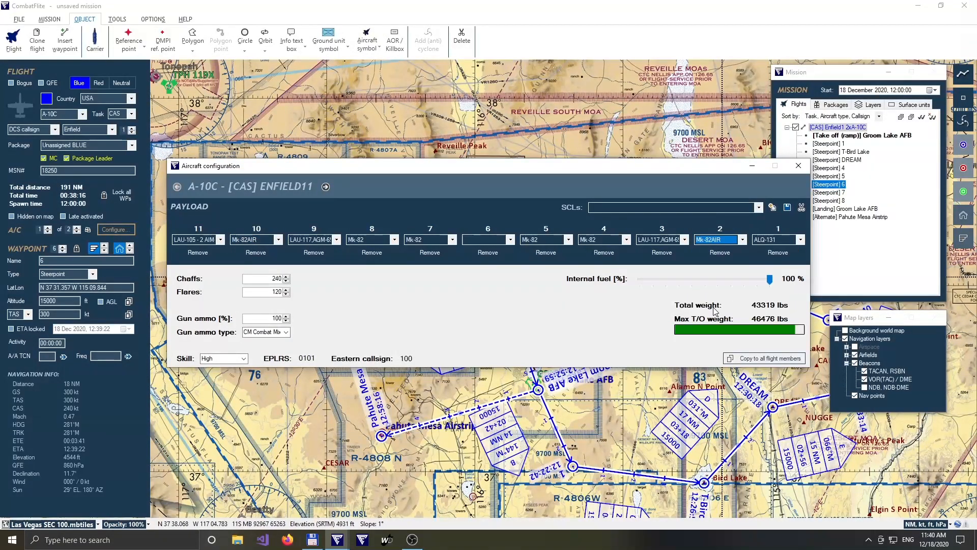
{"action": "left_click", "coordinate": [287, 332]}
{"action": "left_click", "coordinate": [288, 333]}
{"action": "left_click", "coordinate": [244, 359]}
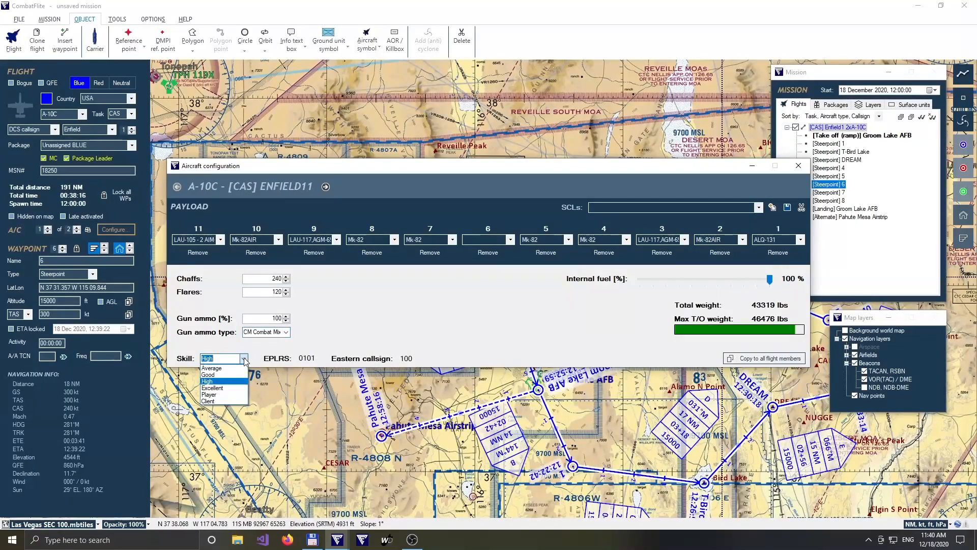
{"action": "left_click", "coordinate": [244, 360]}
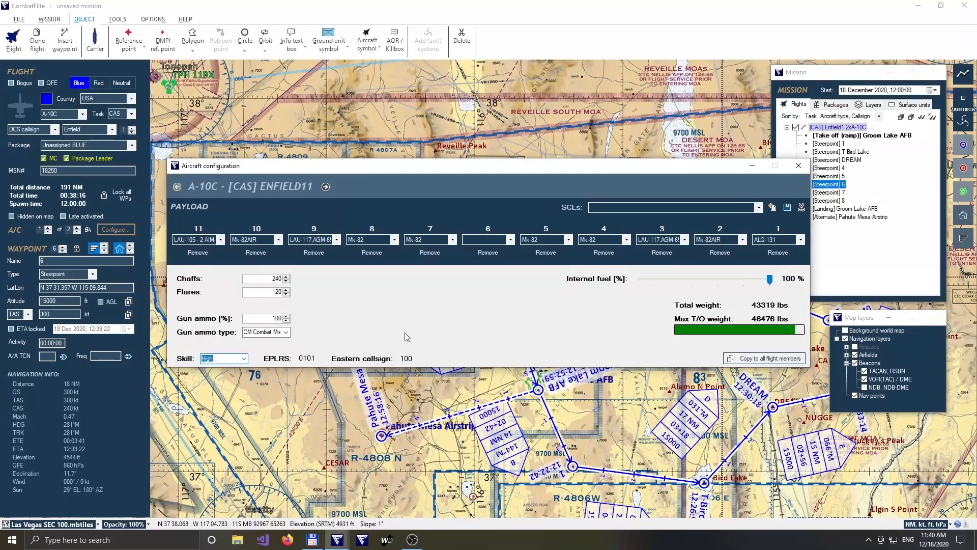
Copy the aircraft configuration to all flight members, check it on the second aircraft, and close the configuration.
{"action": "left_click", "coordinate": [734, 361]}
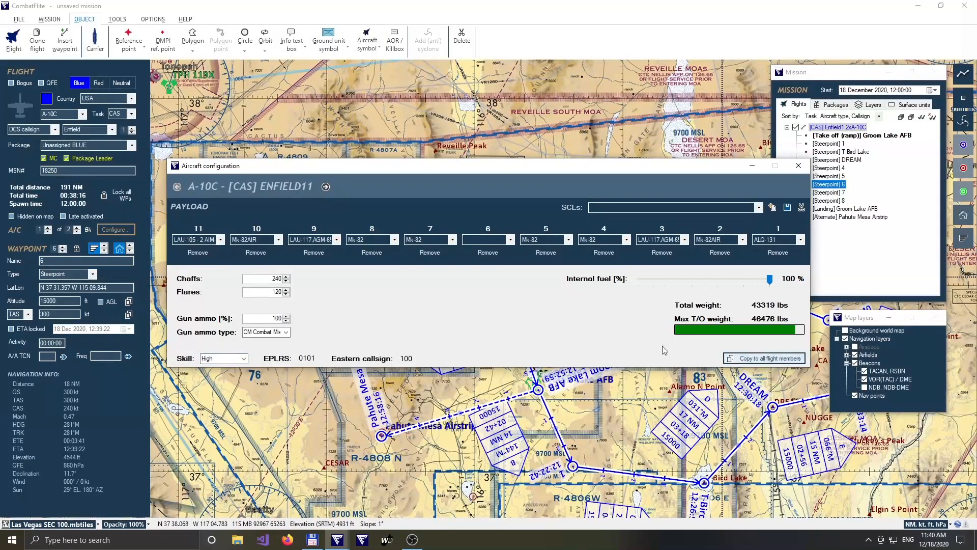
{"action": "left_click", "coordinate": [326, 189]}
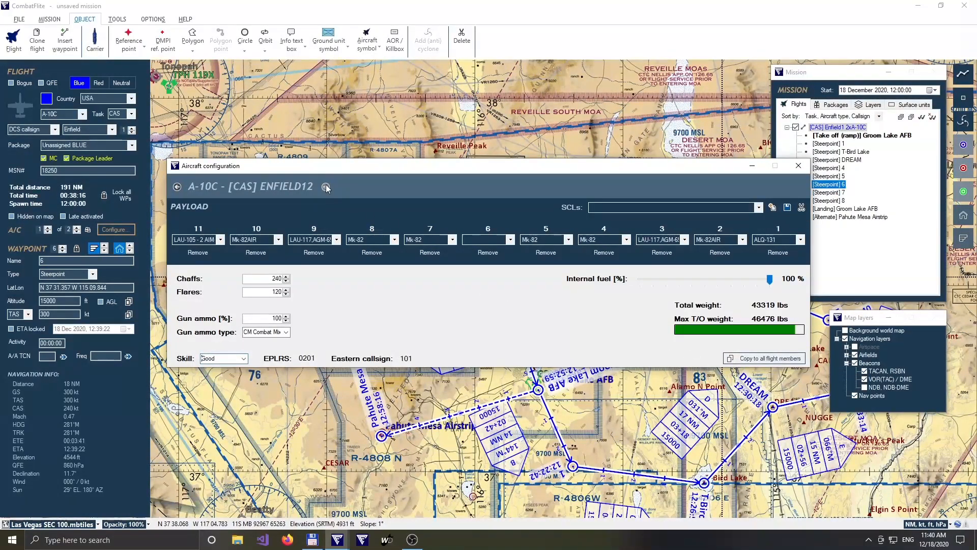
{"action": "left_click", "coordinate": [177, 189]}
{"action": "left_click", "coordinate": [800, 166]}
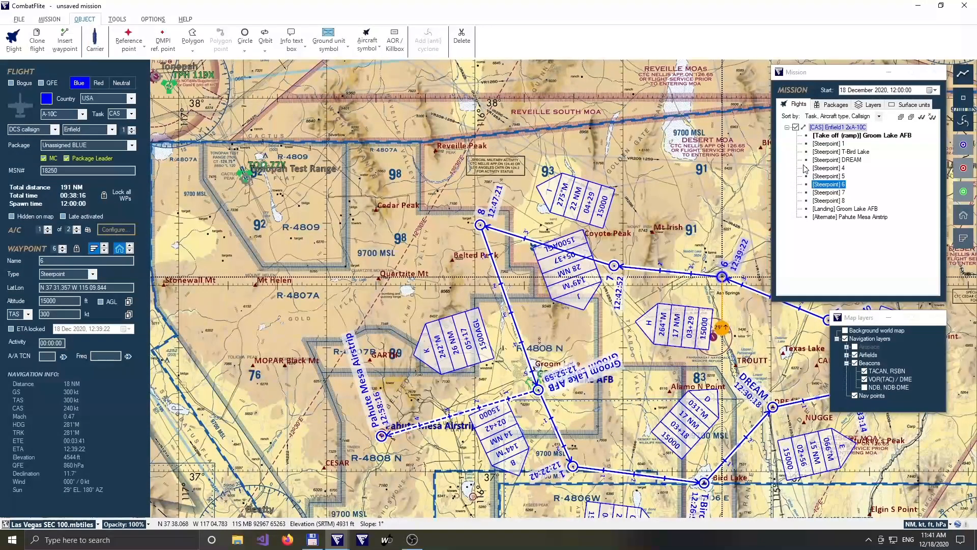
Set the altitude of steerpoint 8, north of Belted Peak, to 2000 ft AGL.
{"action": "left_click", "coordinate": [481, 226]}
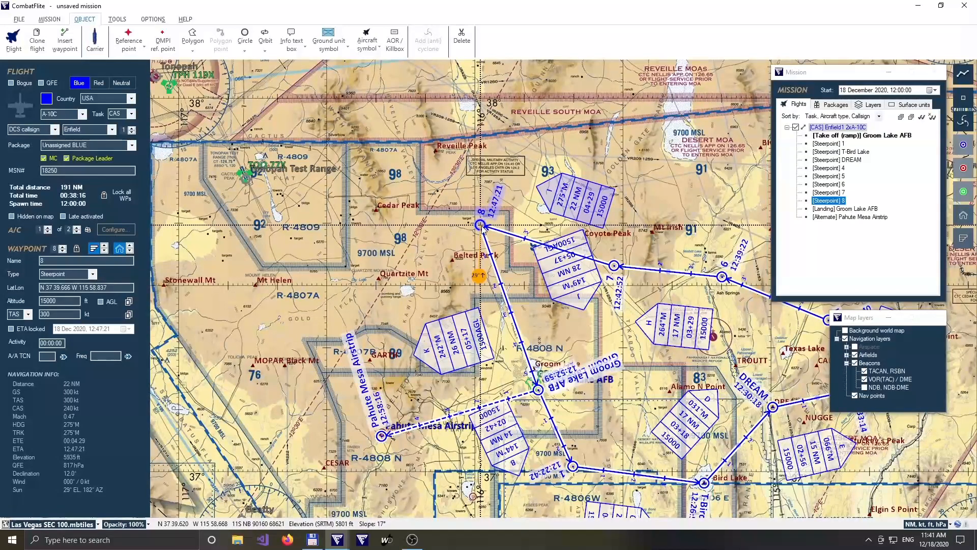
{"action": "double_click", "coordinate": [64, 299]}
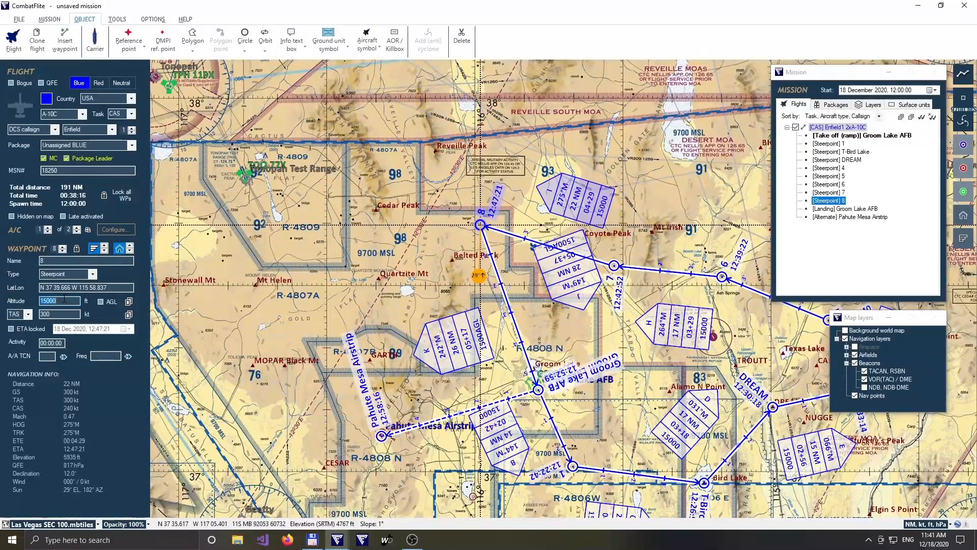
{"action": "type", "text": "2000"}
{"action": "key", "text": "Return"}
{"action": "left_click", "coordinate": [101, 302]}
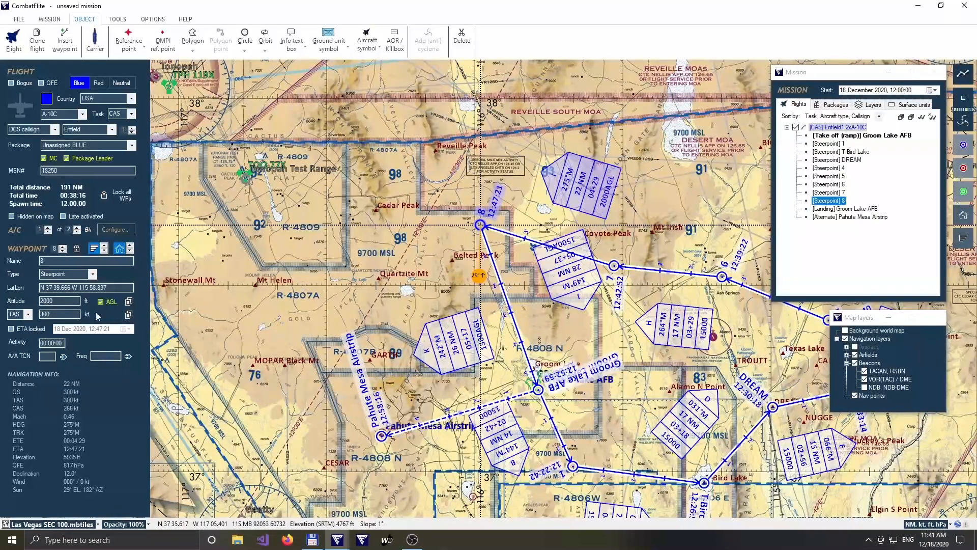
Set steerpoint 8's speed to 360 kt ground speed and copy its altitude and speed to the flight's other waypoints.
{"action": "double_click", "coordinate": [56, 313]}
{"action": "type", "text": "360"}
{"action": "key", "text": "Return"}
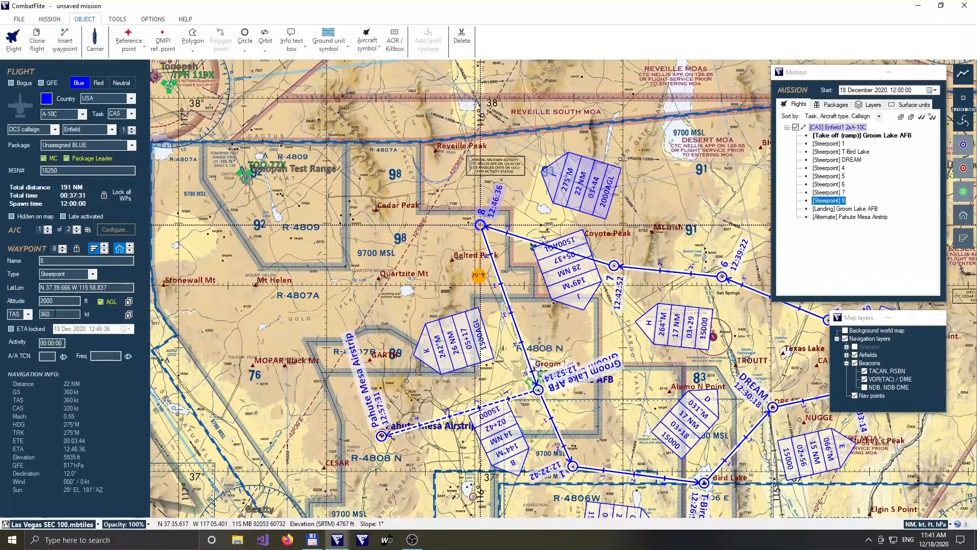
{"action": "left_click", "coordinate": [27, 314]}
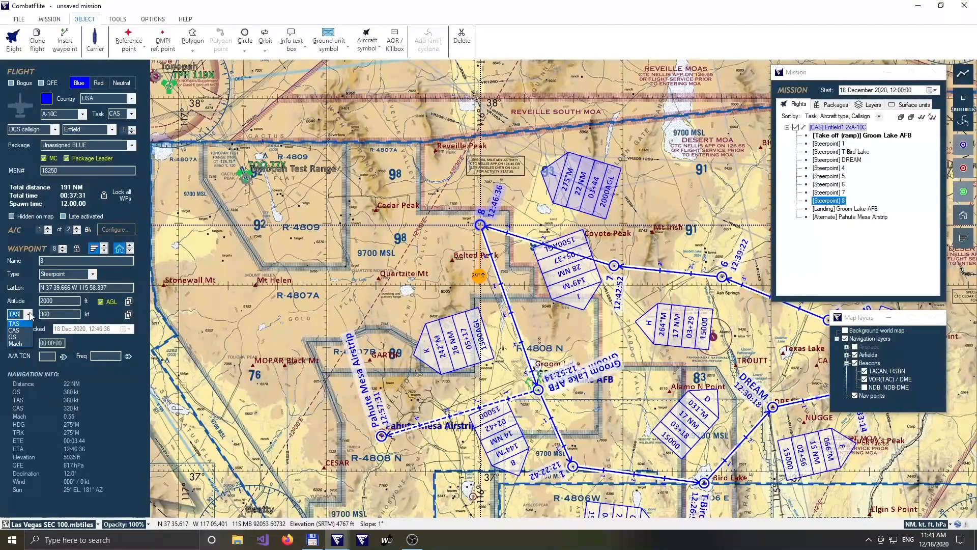
{"action": "left_click", "coordinate": [14, 337]}
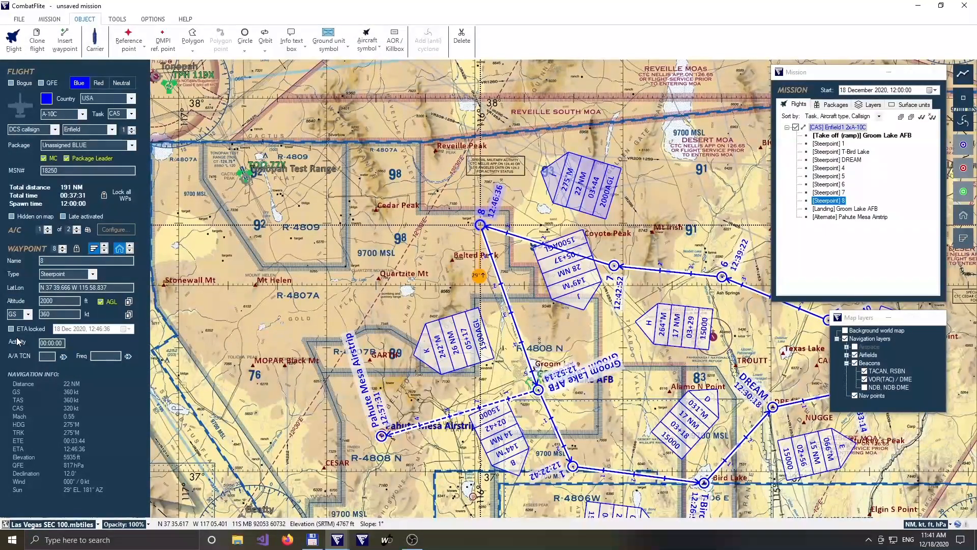
{"action": "left_click", "coordinate": [129, 301]}
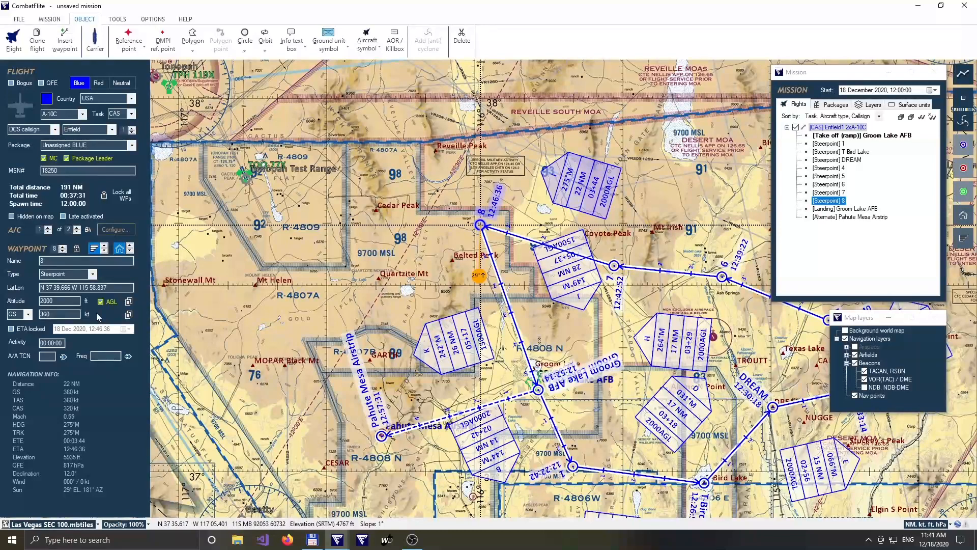
Lock steerpoint 8's ETA and set it to 12:45:00.
{"action": "left_click", "coordinate": [11, 328]}
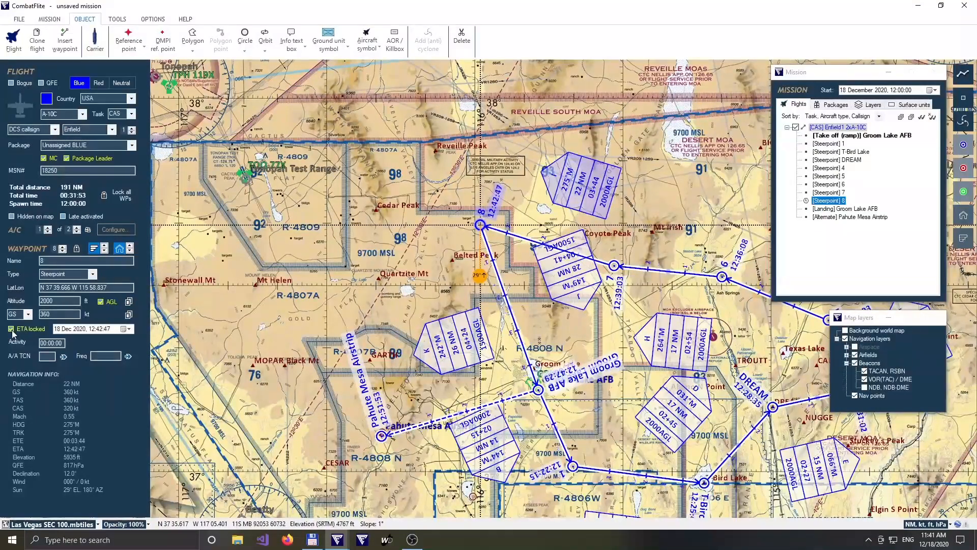
{"action": "left_click", "coordinate": [99, 329]}
{"action": "type", "text": "45"}
{"action": "key", "text": "Right"}
{"action": "type", "text": "0"}
{"action": "key", "text": "Return"}
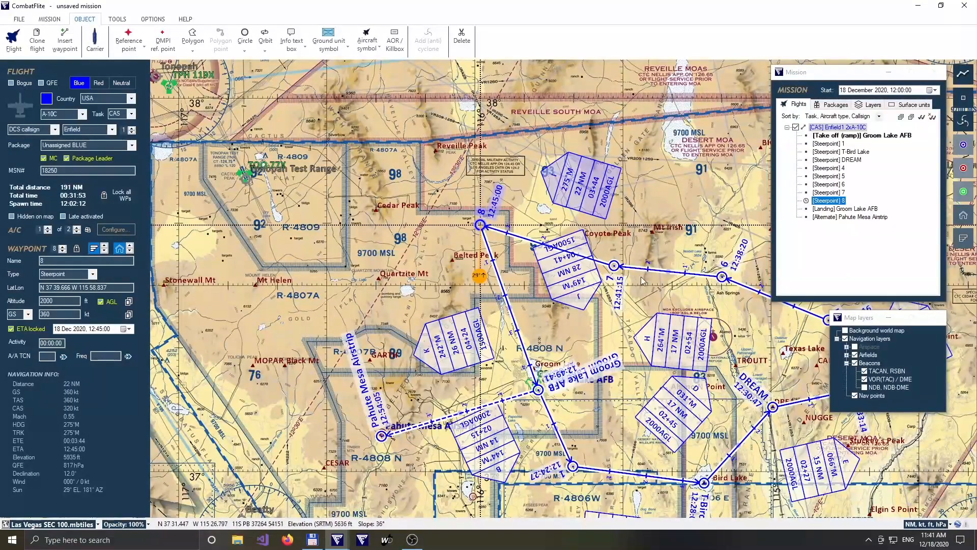
Move steerpoint 6 north to just northeast of Mt Irish and lock its ETA at 12:38:40.
{"action": "left_click_drag", "start_coordinate": [722, 277], "coordinate": [718, 209]}
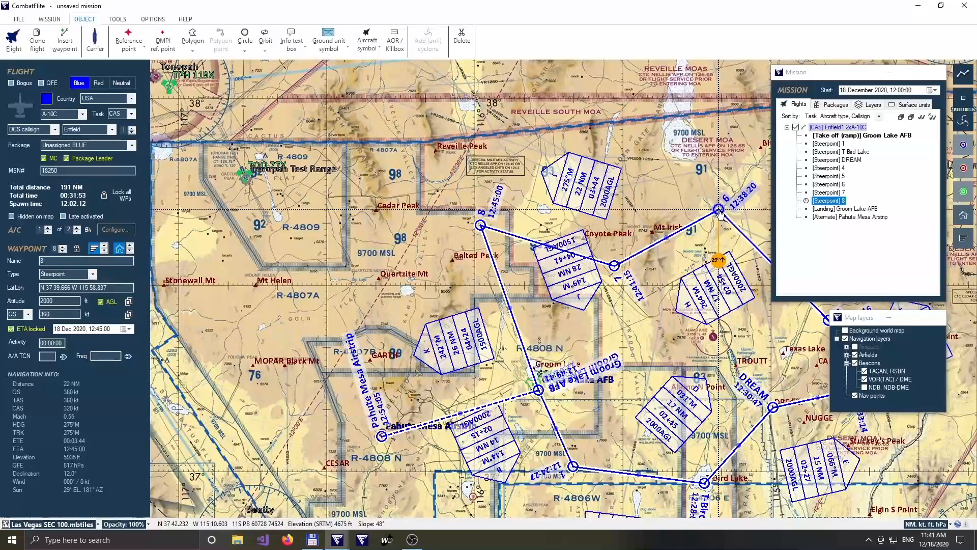
{"action": "left_click", "coordinate": [27, 330]}
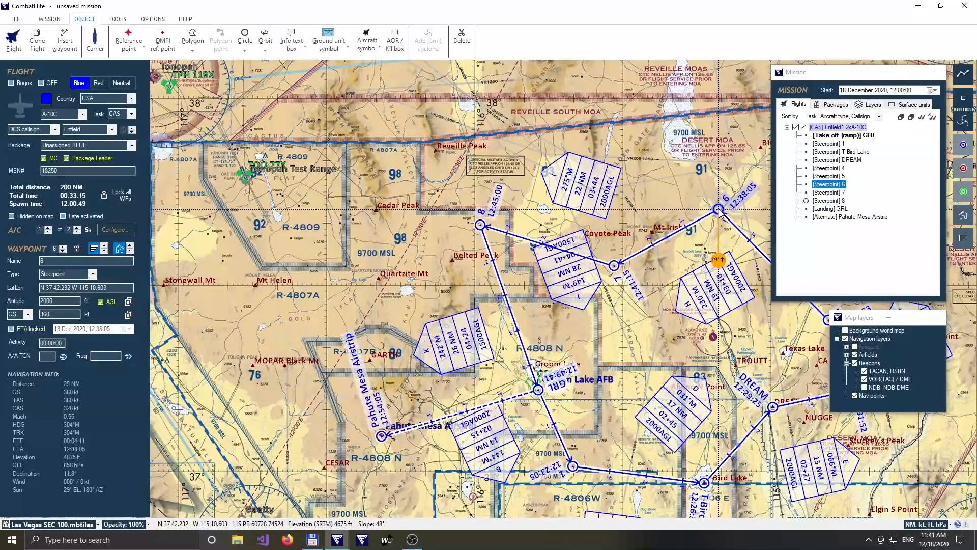
{"action": "left_click", "coordinate": [26, 329]}
{"action": "left_click", "coordinate": [99, 329]}
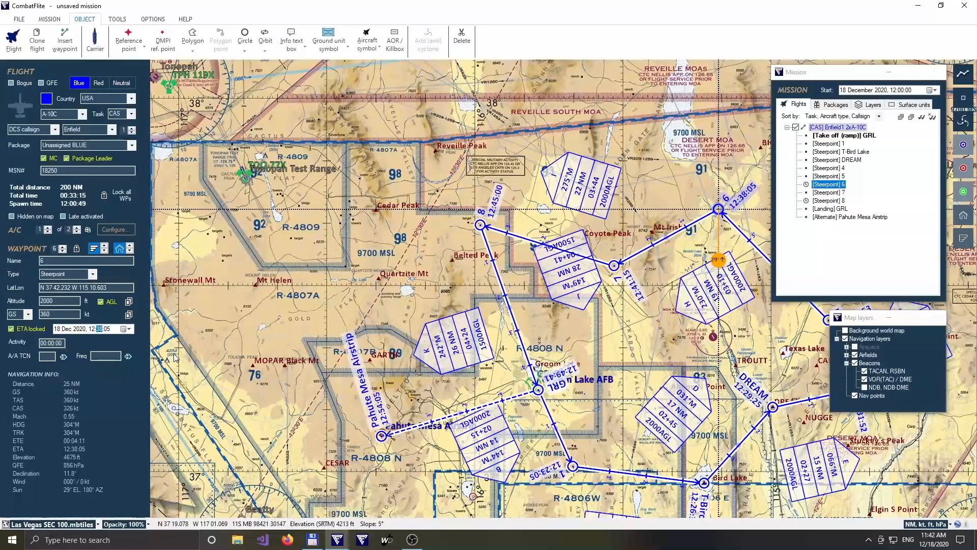
{"action": "key", "text": "Right"}
{"action": "type", "text": "40"}
{"action": "key", "text": "Return"}
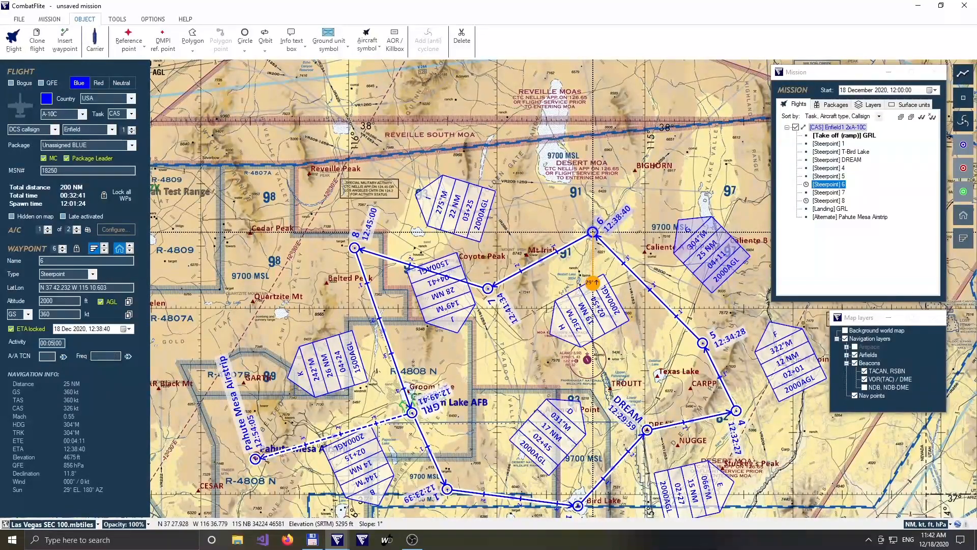
Set a 00:05:00 activity time at steerpoint 6 and 00:10:00 at steerpoint 5, and deselect the flight.
{"action": "key", "text": "Return"}
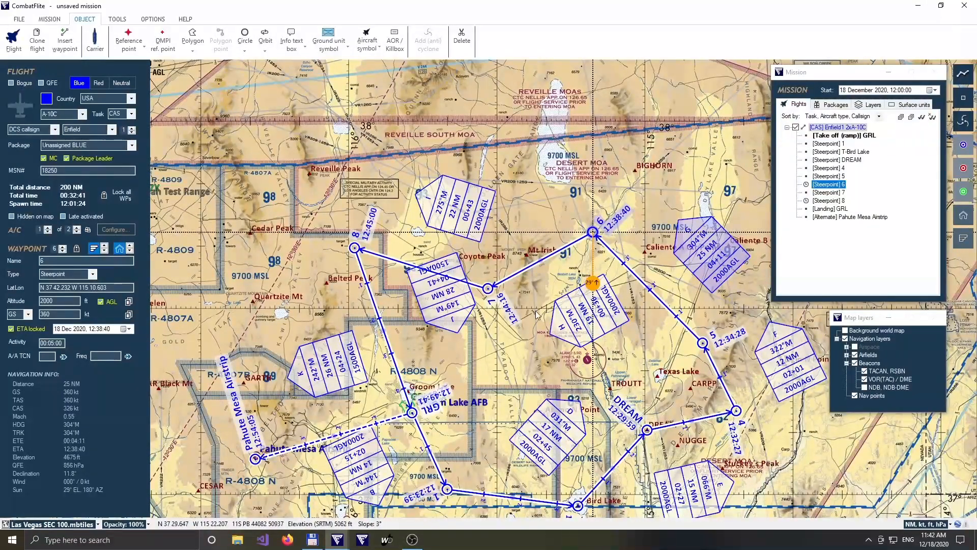
{"action": "left_click", "coordinate": [702, 343]}
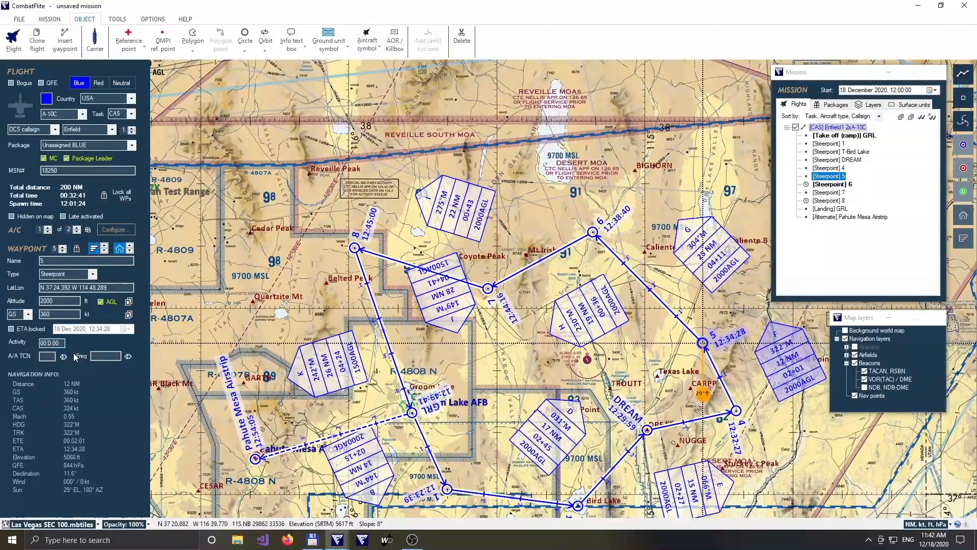
{"action": "left_click", "coordinate": [646, 142]}
Review the take-off waypoint's settings for the flight, and step through steerpoint 1 to T-Bird Lake.
{"action": "left_click", "coordinate": [900, 117]}
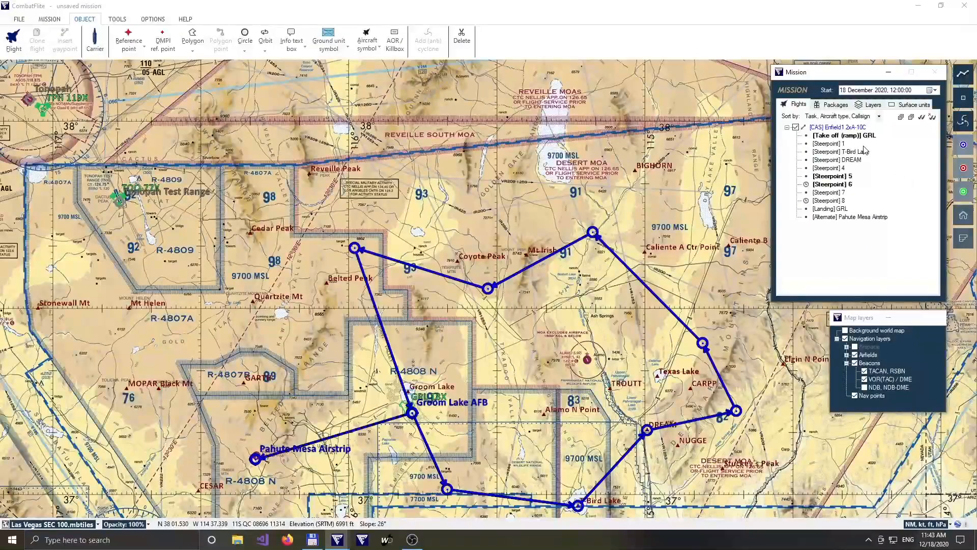
{"action": "left_click", "coordinate": [850, 136]}
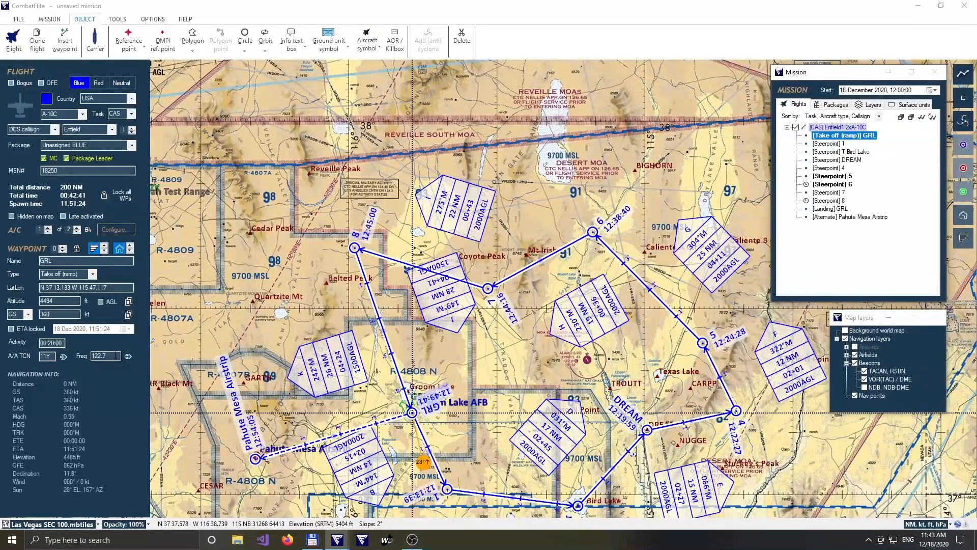
{"action": "left_click", "coordinate": [117, 355]}
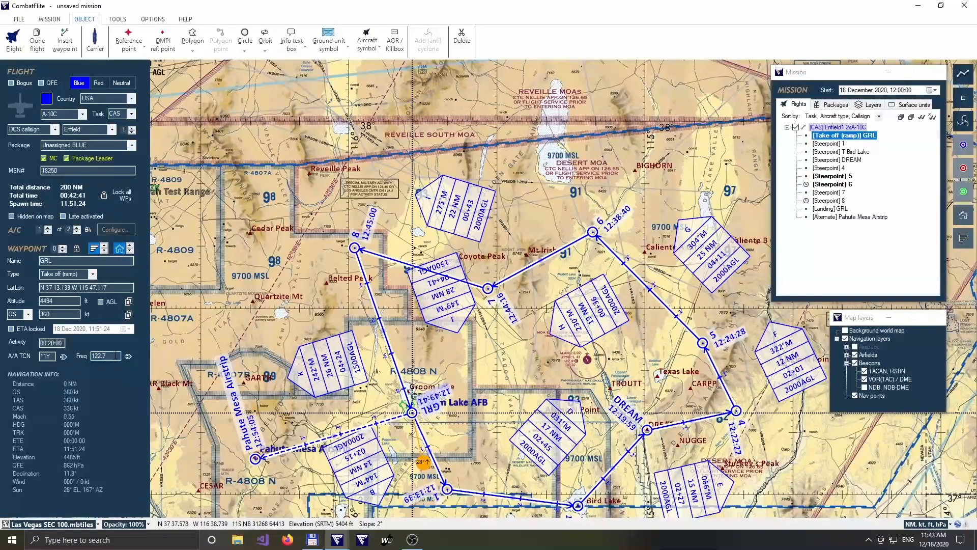
{"action": "left_click", "coordinate": [47, 232]}
{"action": "left_click", "coordinate": [63, 247]}
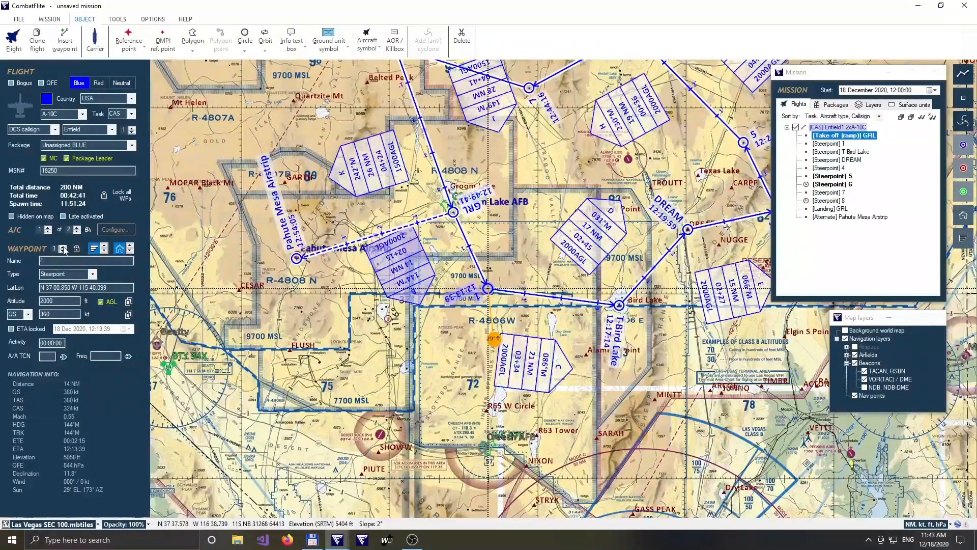
{"action": "left_click", "coordinate": [63, 247]}
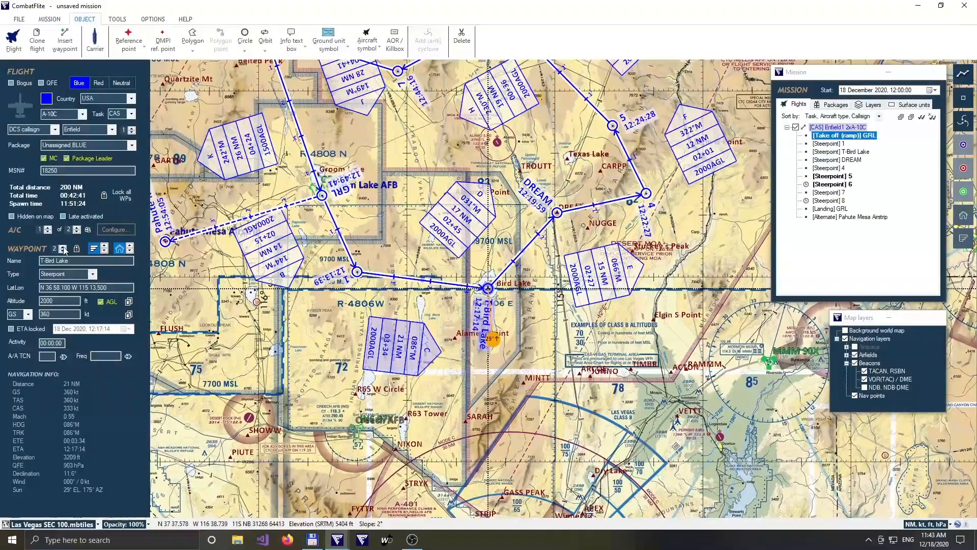
Start a new empty mission.
{"action": "left_click", "coordinate": [19, 19]}
{"action": "left_click", "coordinate": [49, 39]}
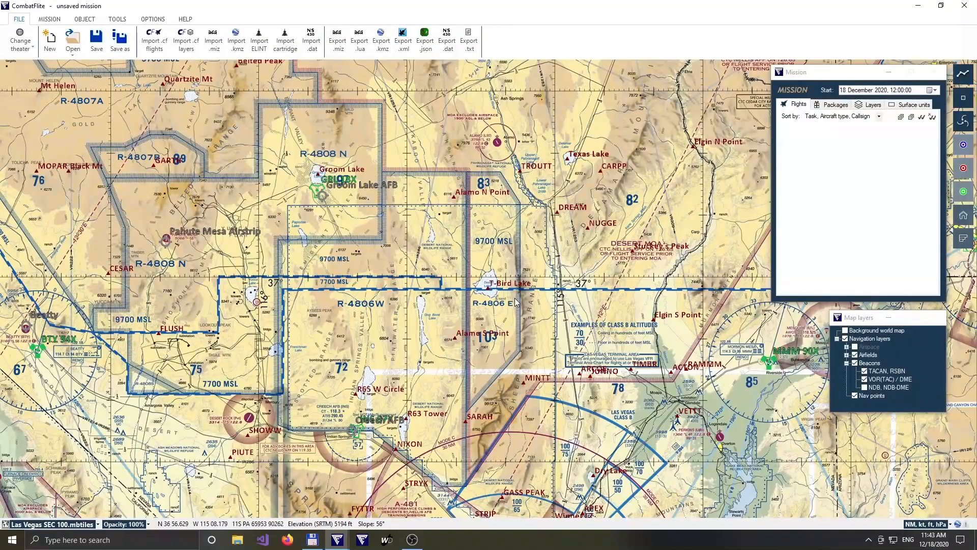
Draw a north-south FLOT line just east of Coyote Peak, starting northeast of Groom Lake and ending south of the Reveille South MOA.
{"action": "left_click_drag", "start_coordinate": [436, 208], "coordinate": [450, 396]}
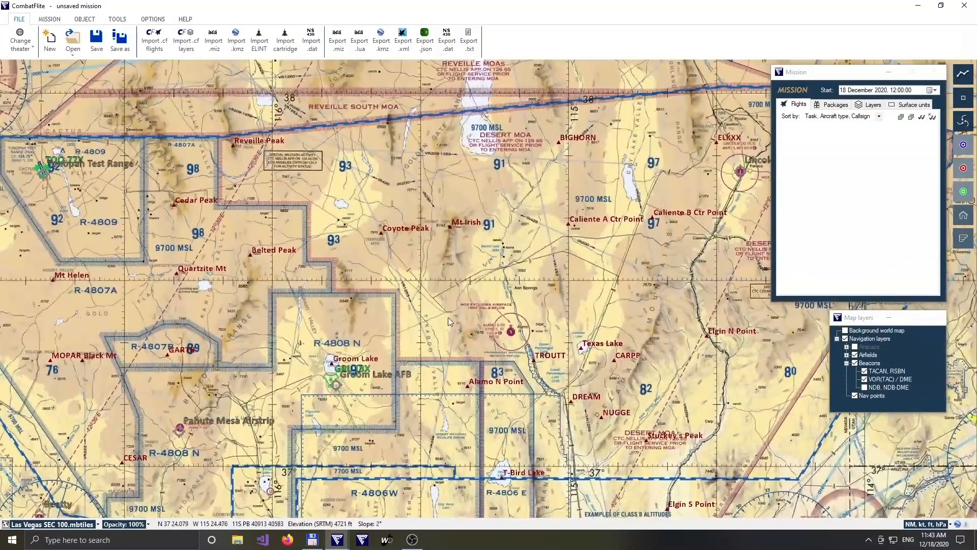
{"action": "key", "text": "p"}
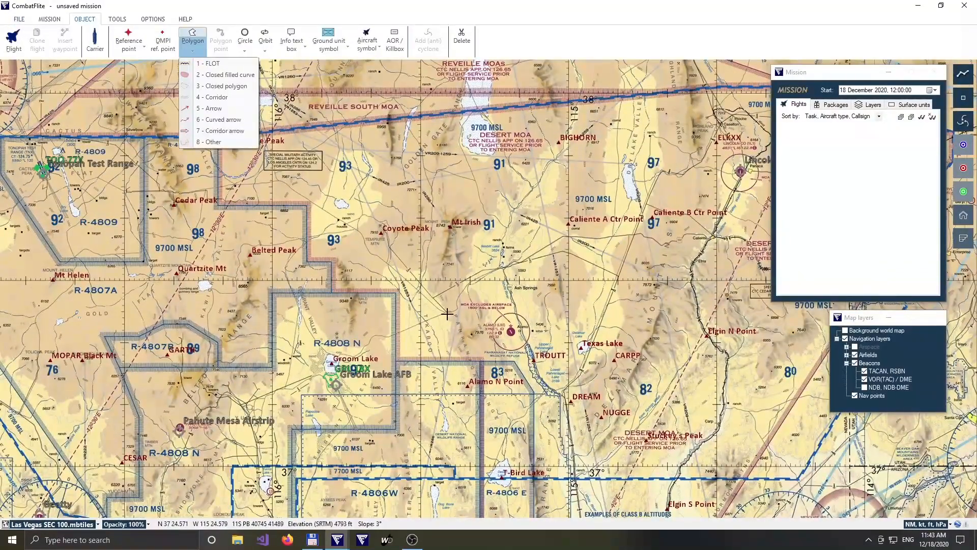
{"action": "key", "text": "1"}
{"action": "left_click", "coordinate": [397, 328]}
{"action": "left_click", "coordinate": [404, 145]}
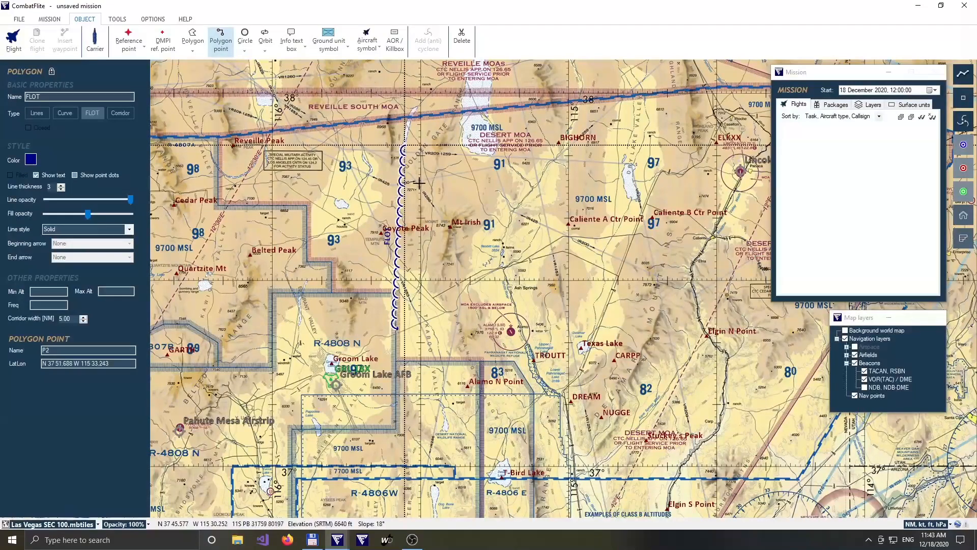
{"action": "key", "text": "Escape"}
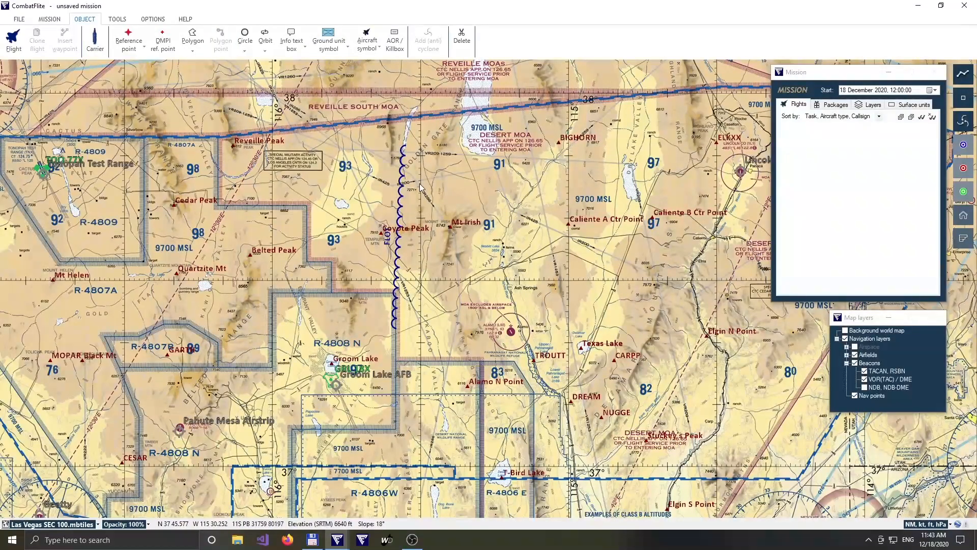
Place a Push Pt reference point near the FLOT's northern end and an Exit Pt south of it, both just east of the line.
{"action": "key", "text": "r"}
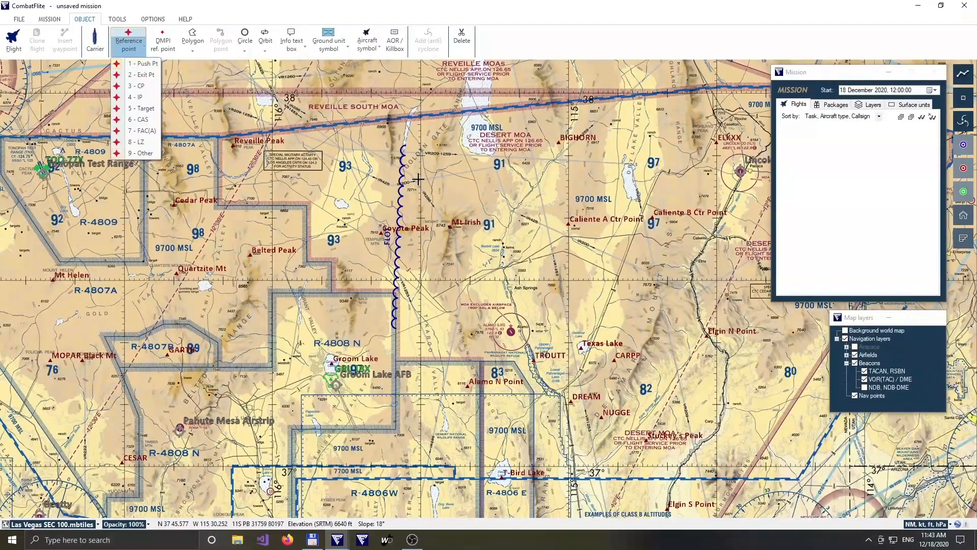
{"action": "left_click", "coordinate": [411, 172]}
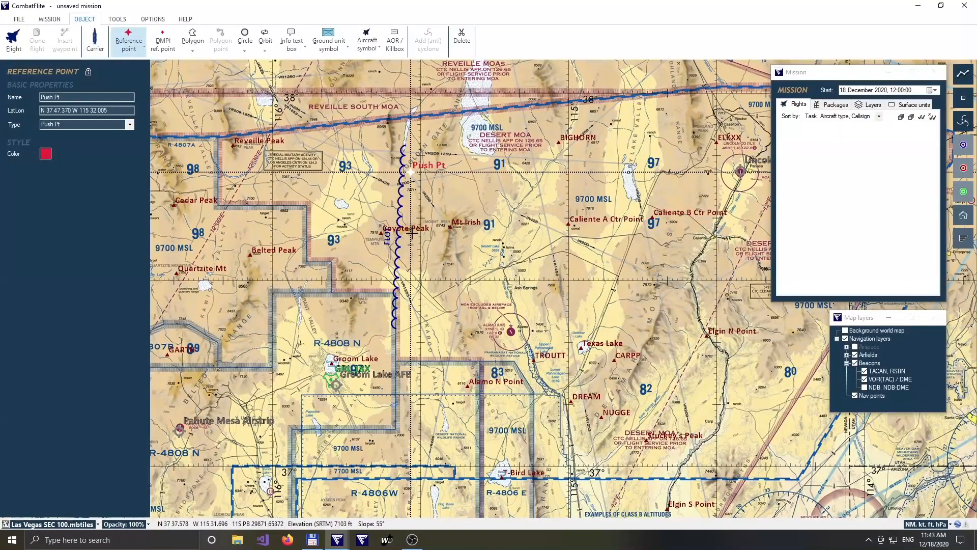
{"action": "key", "text": "r"}
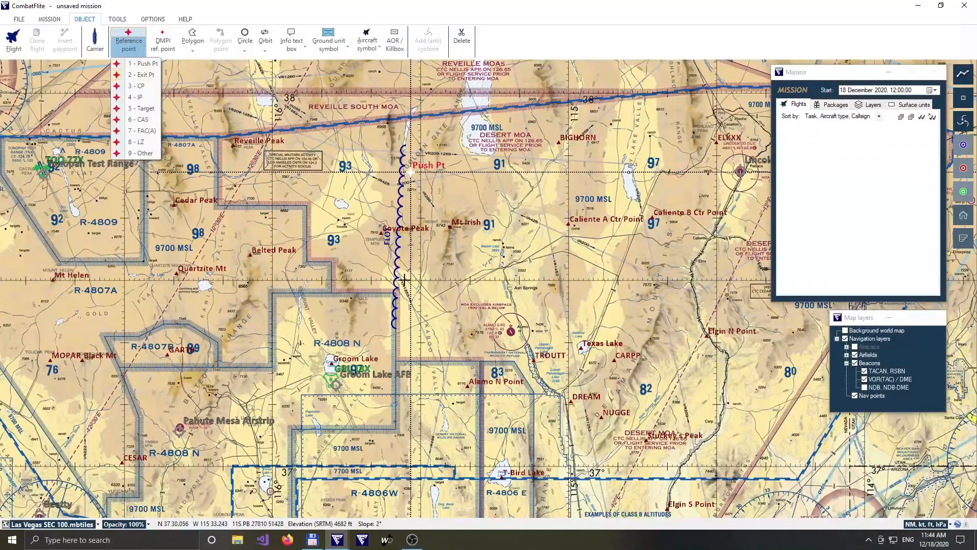
{"action": "left_click", "coordinate": [407, 269]}
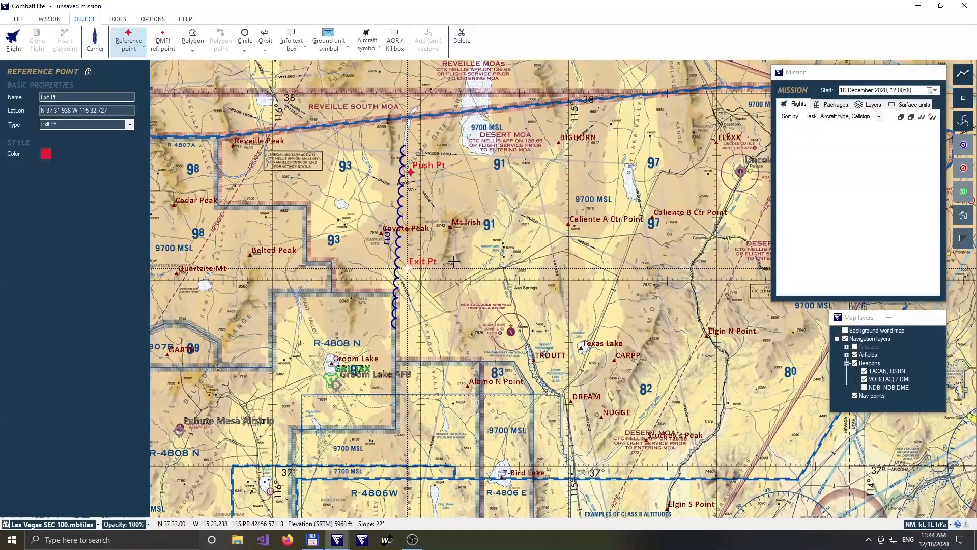
{"action": "key", "text": "Escape"}
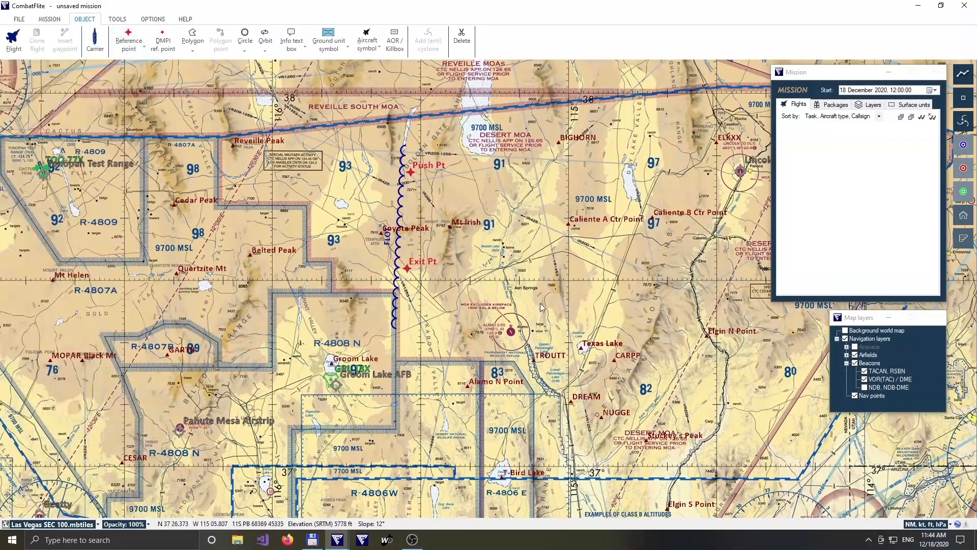
Draw an east-west Hold orbit north of the Caliente A and B Ctr Points, west of Lincoln County Airport.
{"action": "left_click_drag", "start_coordinate": [538, 302], "coordinate": [440, 285]}
{"action": "key", "text": "o"}
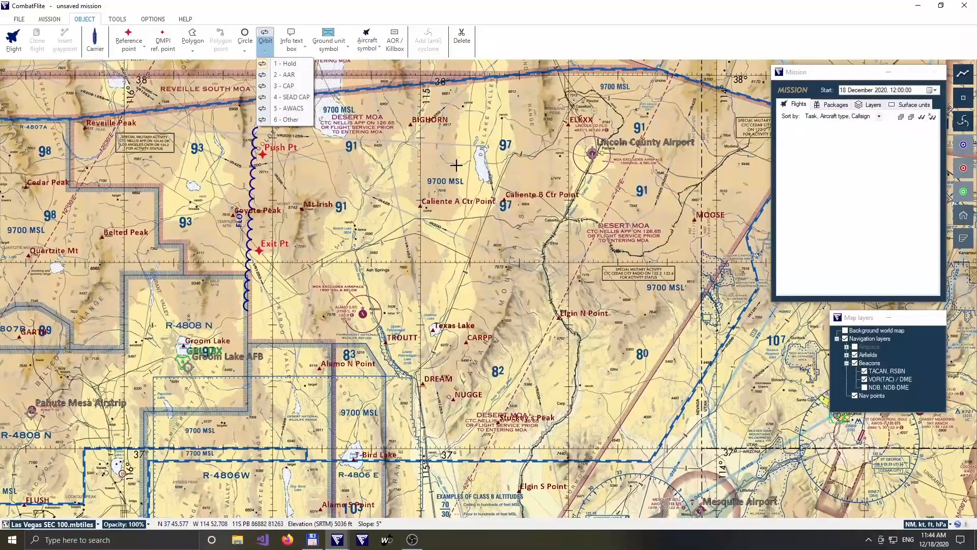
{"action": "left_click_drag", "start_coordinate": [456, 155], "coordinate": [550, 154]}
{"action": "key", "text": "Escape"}
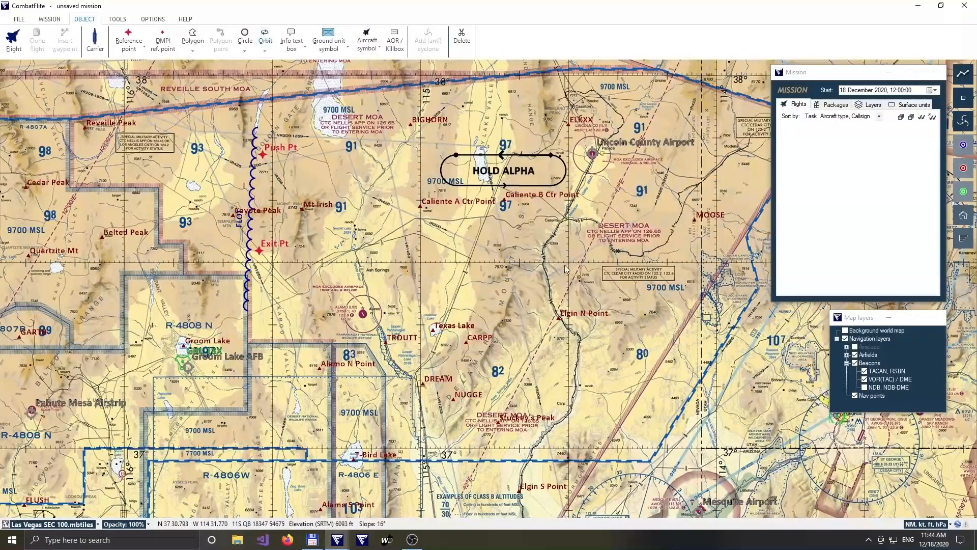
Draw an AAR orbit running from just west of MOOSE southwest towards Elgin N Point.
{"action": "left_click_drag", "start_coordinate": [611, 336], "coordinate": [521, 317]}
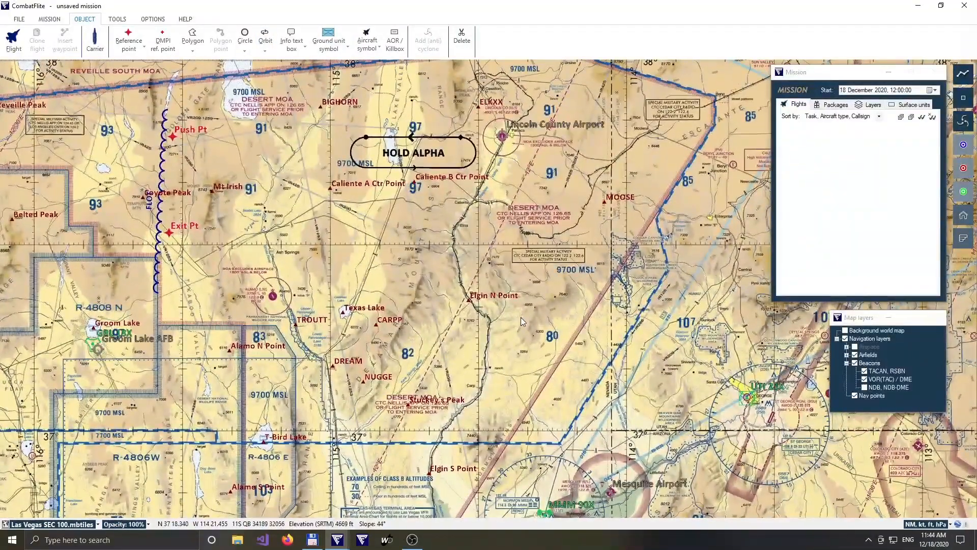
{"action": "key", "text": "o"}
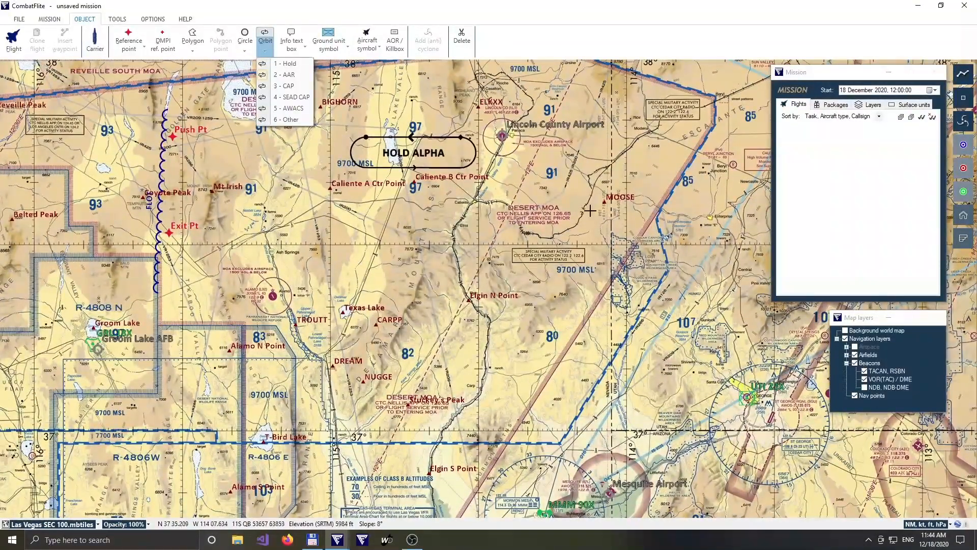
{"action": "key", "text": "2"}
{"action": "left_click_drag", "start_coordinate": [586, 203], "coordinate": [521, 315]}
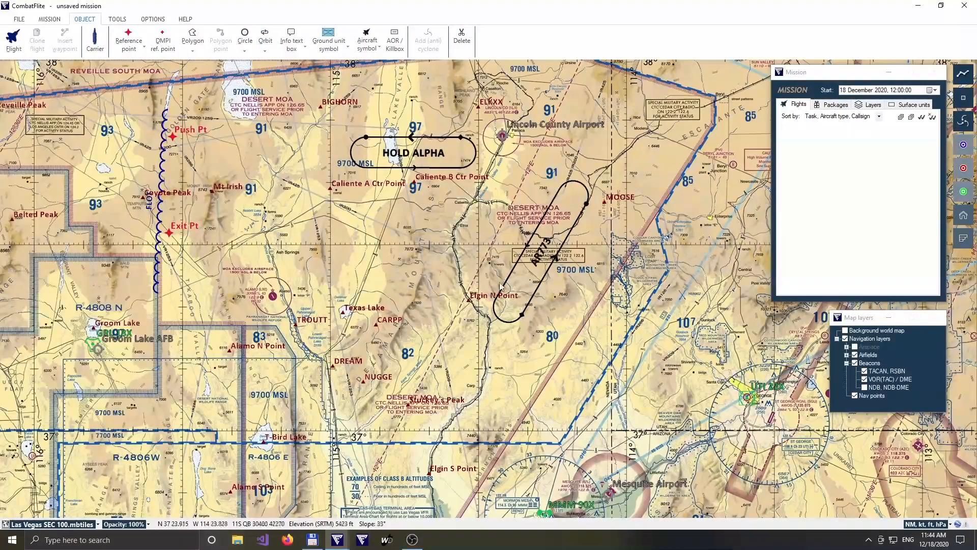
Draw a short east-west CAP orbit north of Belted Peak, just east of Cedar Peak.
{"action": "left_click_drag", "start_coordinate": [331, 221], "coordinate": [545, 274]}
{"action": "left_click_drag", "start_coordinate": [490, 304], "coordinate": [572, 303]}
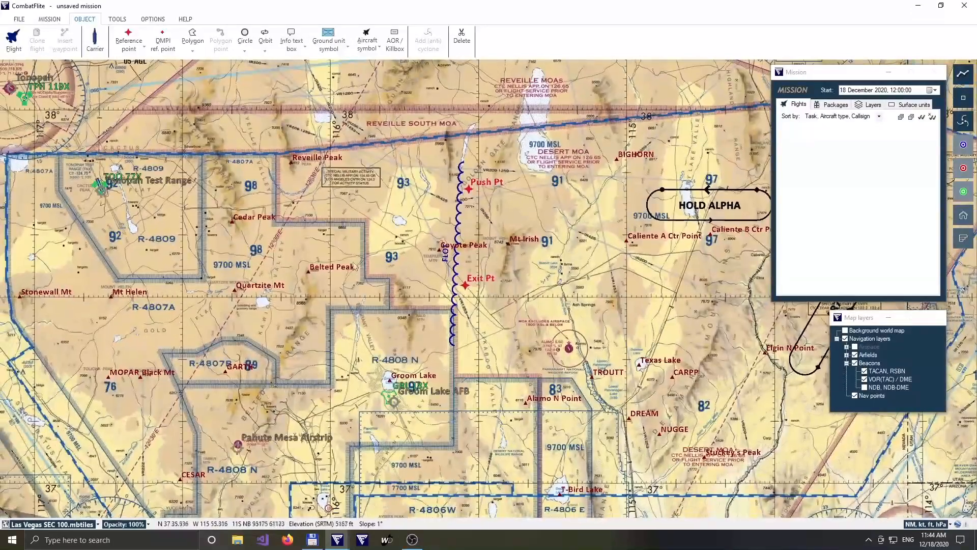
{"action": "key", "text": "o"}
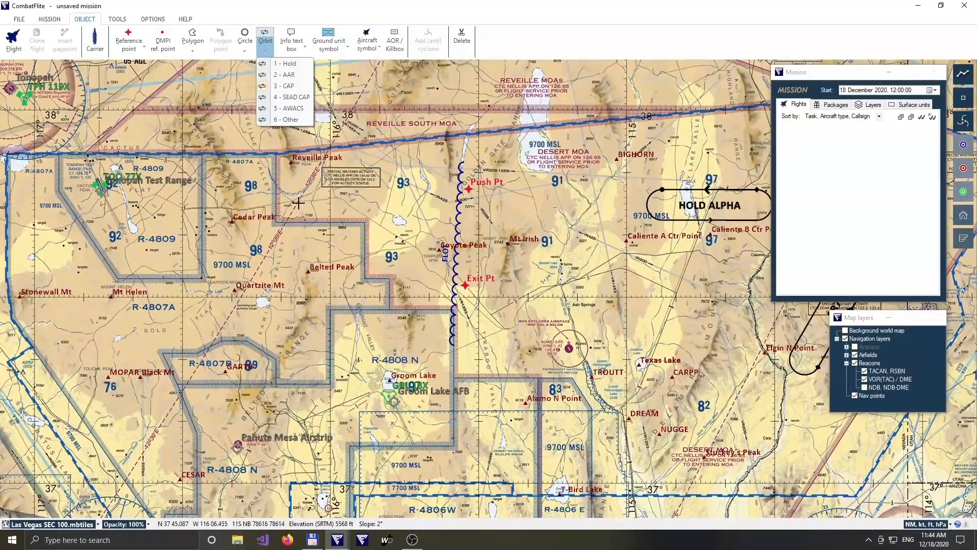
{"action": "key", "text": "3"}
{"action": "left_click_drag", "start_coordinate": [292, 219], "coordinate": [357, 218]}
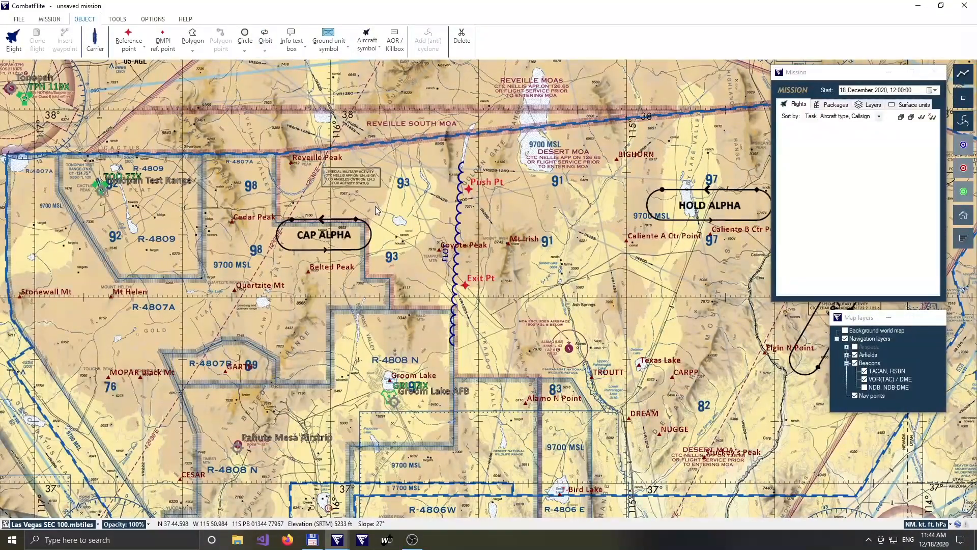
Place an IP reference point northwest of Belted Peak and a Target reference point on the dry lake southeast of Quartzite Mt.
{"action": "left_click_drag", "start_coordinate": [334, 283], "coordinate": [342, 271]}
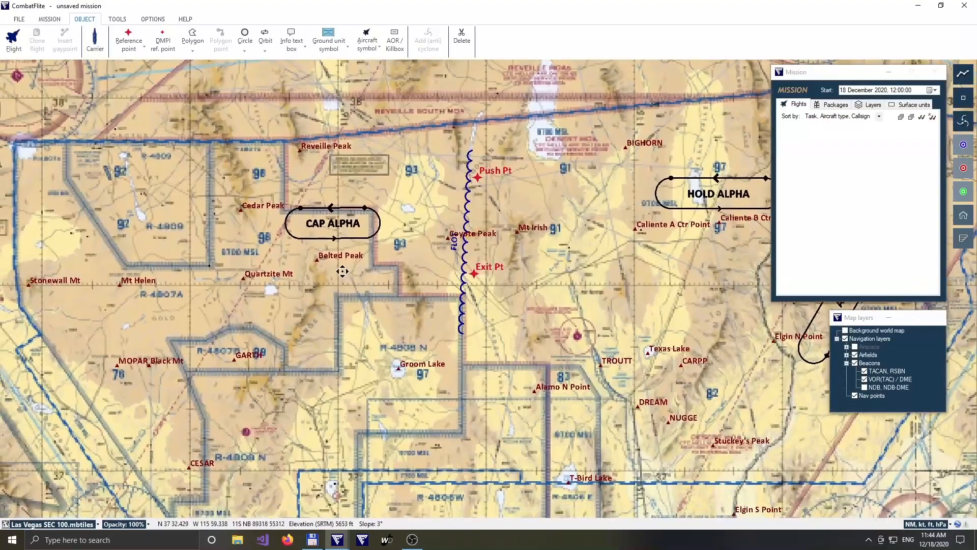
{"action": "key", "text": "r"}
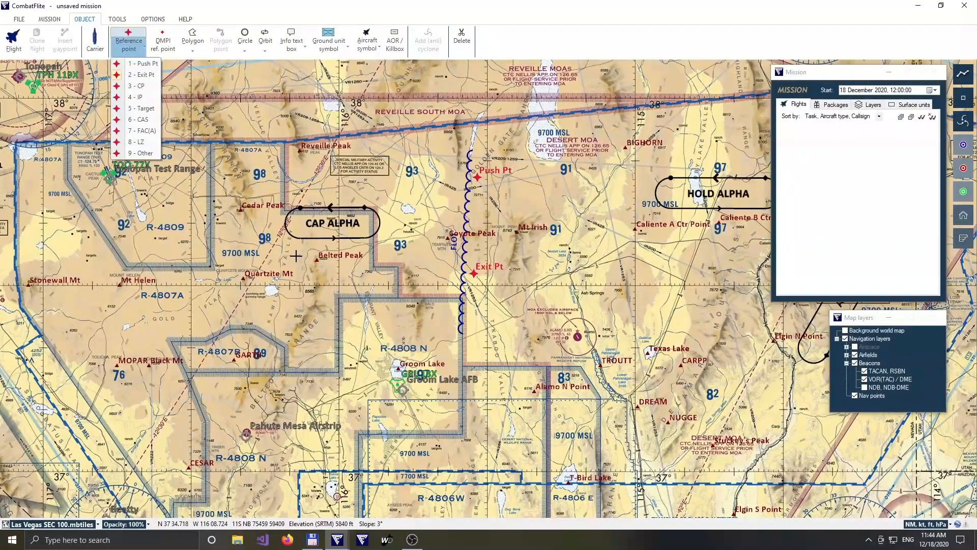
{"action": "left_click", "coordinate": [280, 248]}
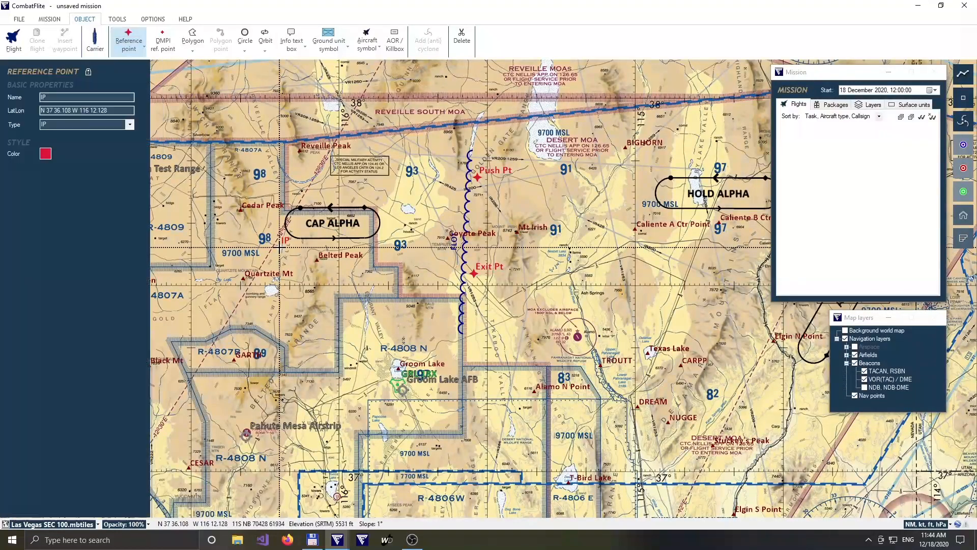
{"action": "key", "text": "r"}
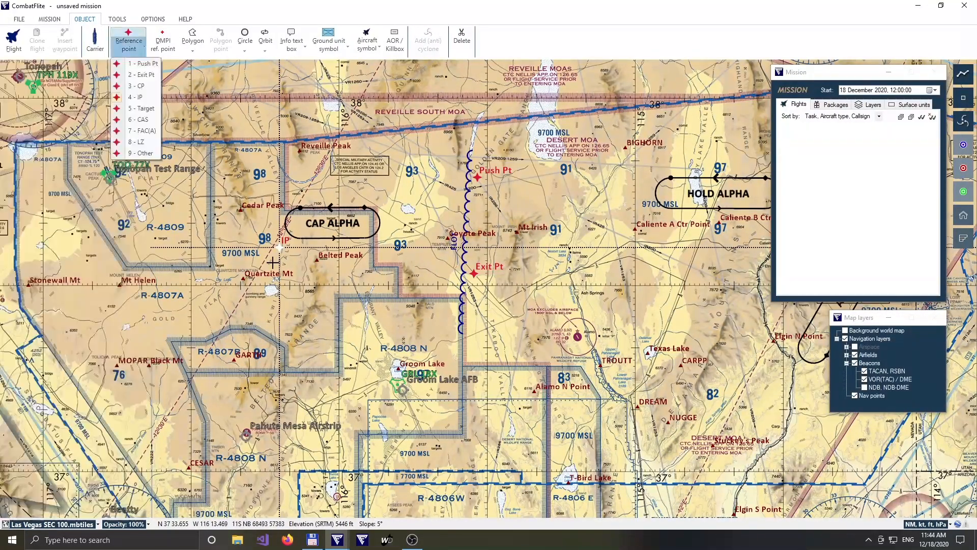
{"action": "left_click", "coordinate": [273, 291]}
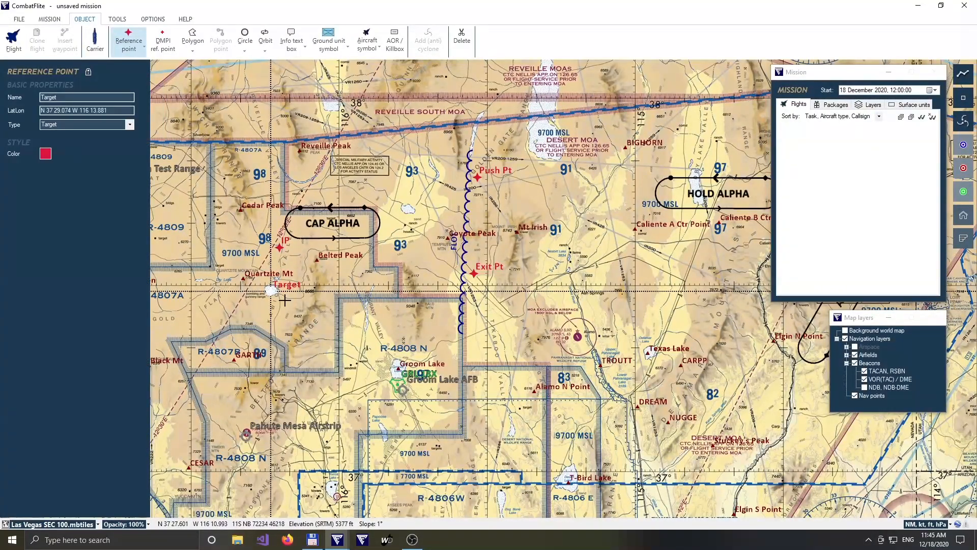
{"action": "key", "text": "Escape"}
Place four DMPI reference points in a cluster just south of the Target point.
{"action": "scroll", "coordinate": [254, 296], "scroll_direction": "up", "scroll_amount": 1}
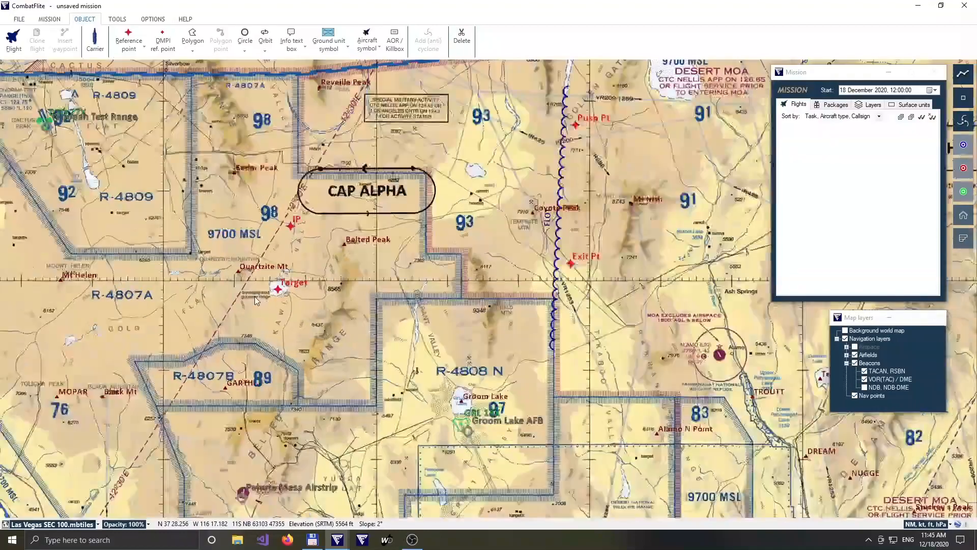
{"action": "scroll", "coordinate": [258, 295], "scroll_direction": "up", "scroll_amount": 4}
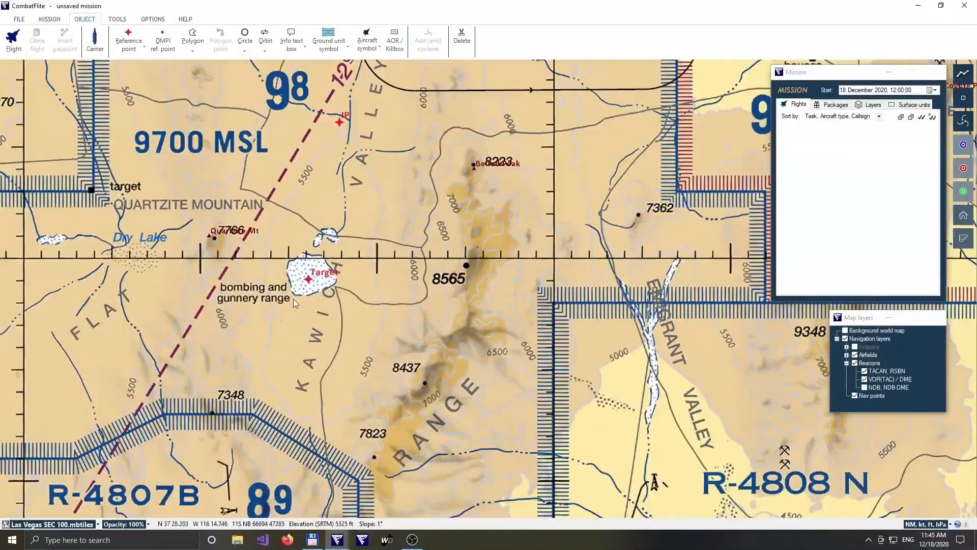
{"action": "key", "text": "d"}
{"action": "left_click", "coordinate": [308, 310]}
{"action": "left_click", "coordinate": [295, 299]}
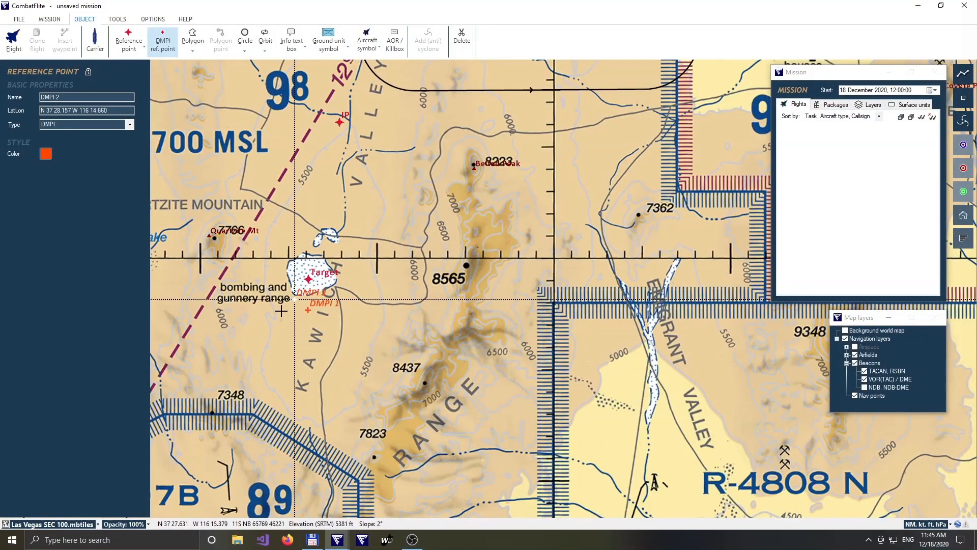
{"action": "left_click", "coordinate": [279, 312]}
{"action": "left_click", "coordinate": [297, 323]}
{"action": "key", "text": "Escape"}
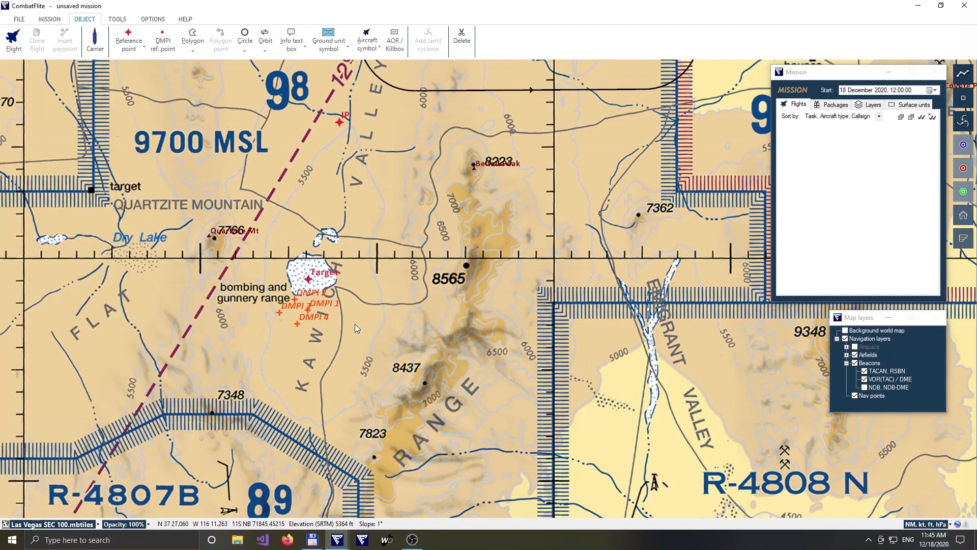
Create a blue USA two-ship F-14B CAP flight with the AIM-7M*6, AIM-9M*2, XT*2 payload and proceed to picking its waypoints.
{"action": "scroll", "coordinate": [355, 324], "scroll_direction": "down", "scroll_amount": 5}
{"action": "key", "text": "f"}
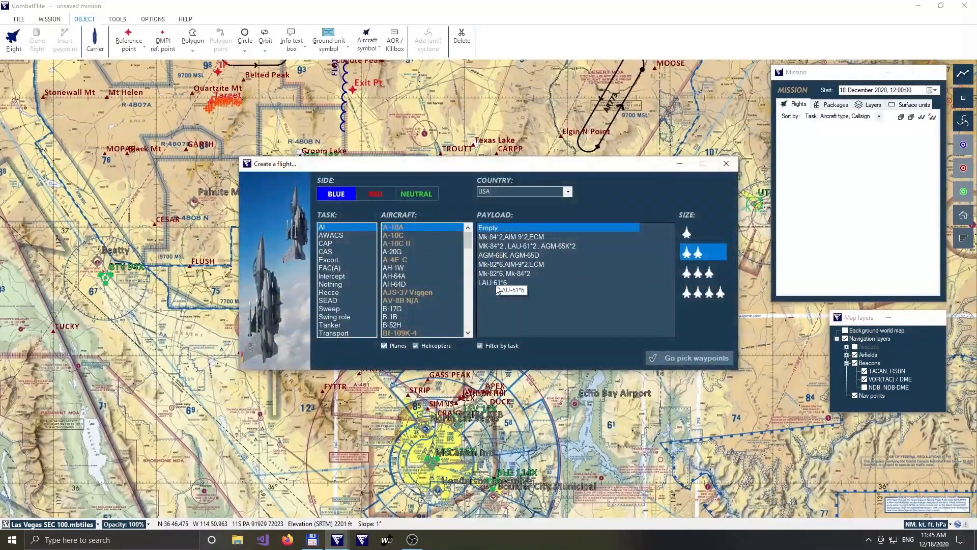
{"action": "left_click", "coordinate": [338, 243]}
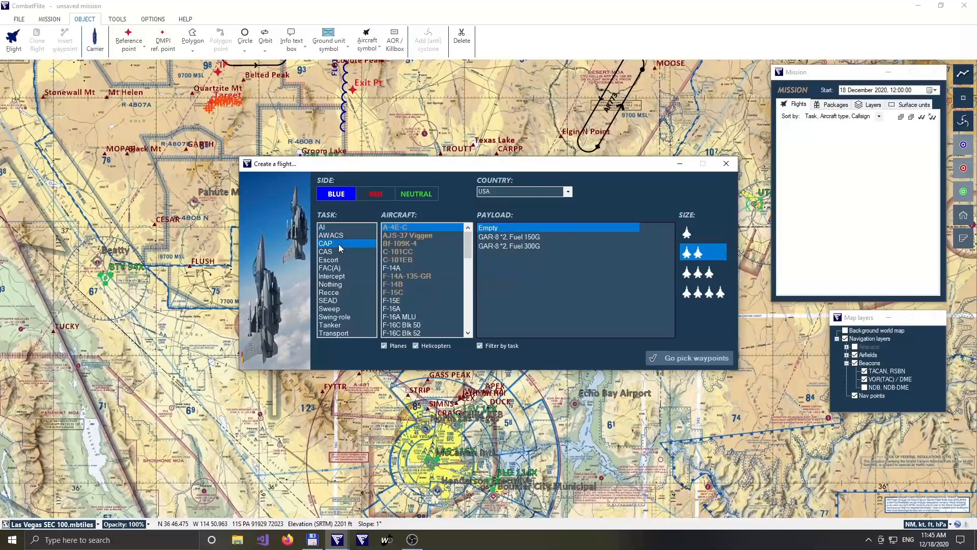
{"action": "left_click", "coordinate": [405, 284]}
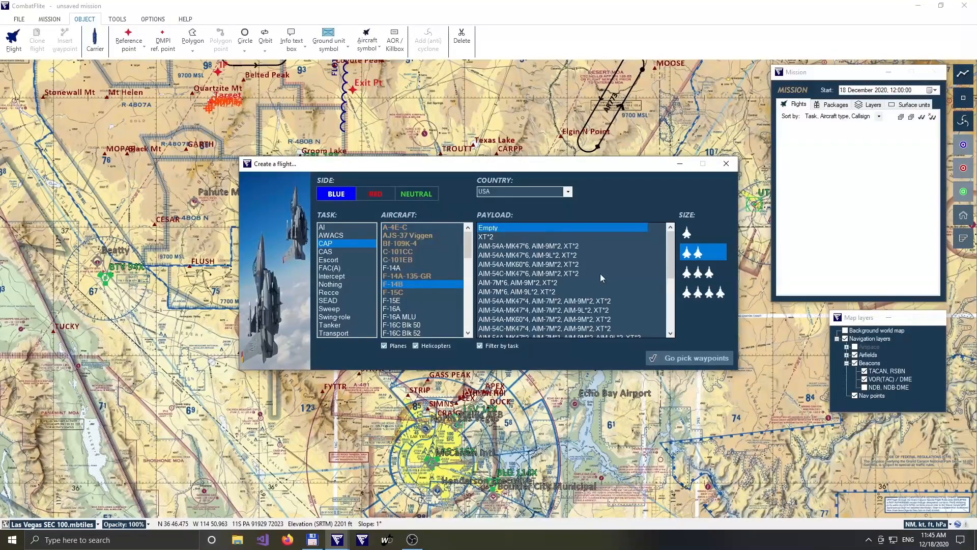
{"action": "left_click", "coordinate": [567, 282]}
{"action": "left_click", "coordinate": [665, 357]}
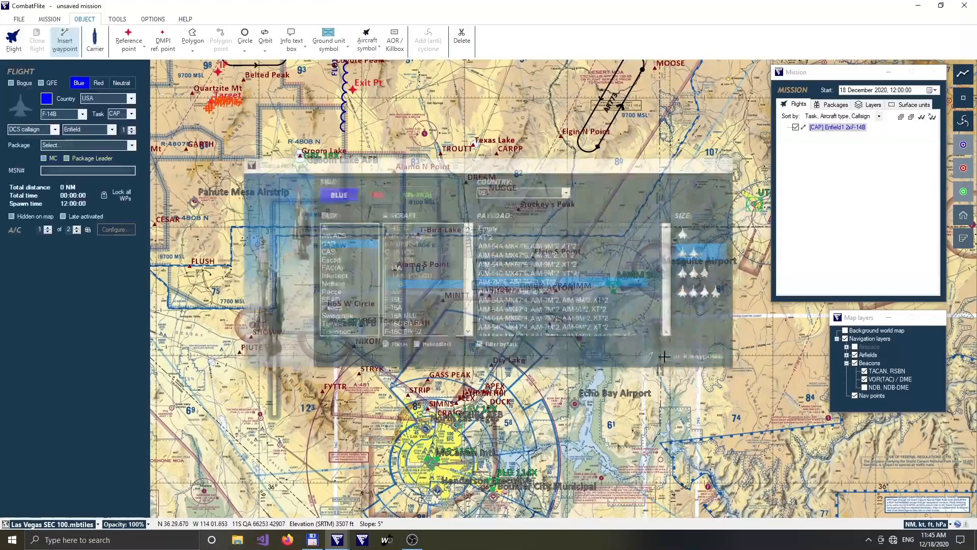
Place the F-14B flight's ramp take-off waypoint at Nellis AFB.
{"action": "scroll", "coordinate": [531, 482], "scroll_direction": "up", "scroll_amount": 3}
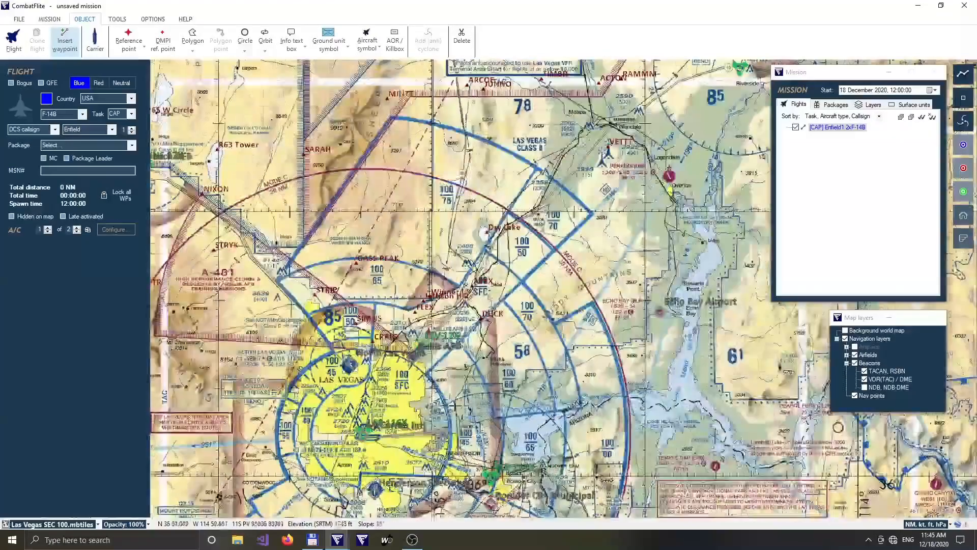
{"action": "scroll", "coordinate": [403, 345], "scroll_direction": "up", "scroll_amount": 3}
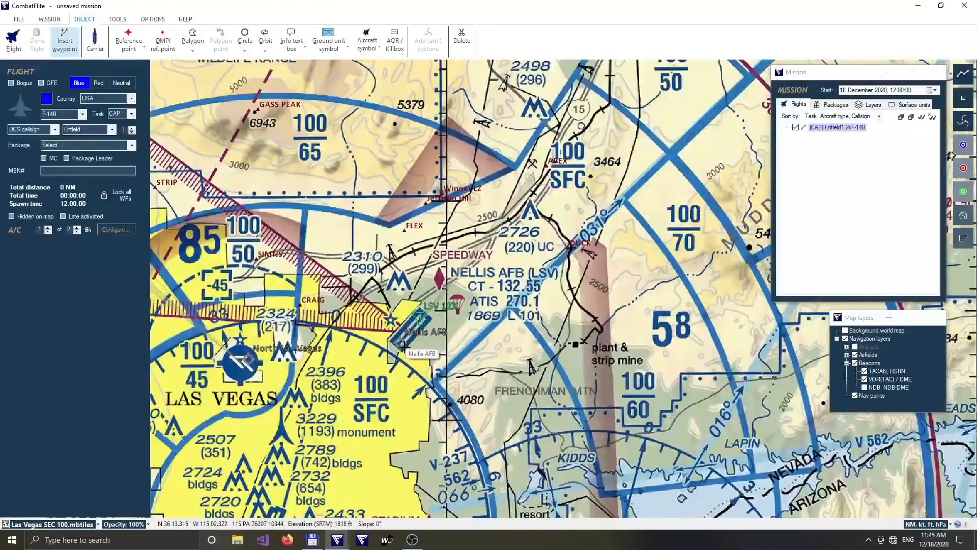
{"action": "left_click", "coordinate": [404, 345]}
Add a steerpoint at Dry Lake, northeast of Nellis, as the F-14B flight's first waypoint after take-off.
{"action": "scroll", "coordinate": [674, 221], "scroll_direction": "down", "scroll_amount": 3}
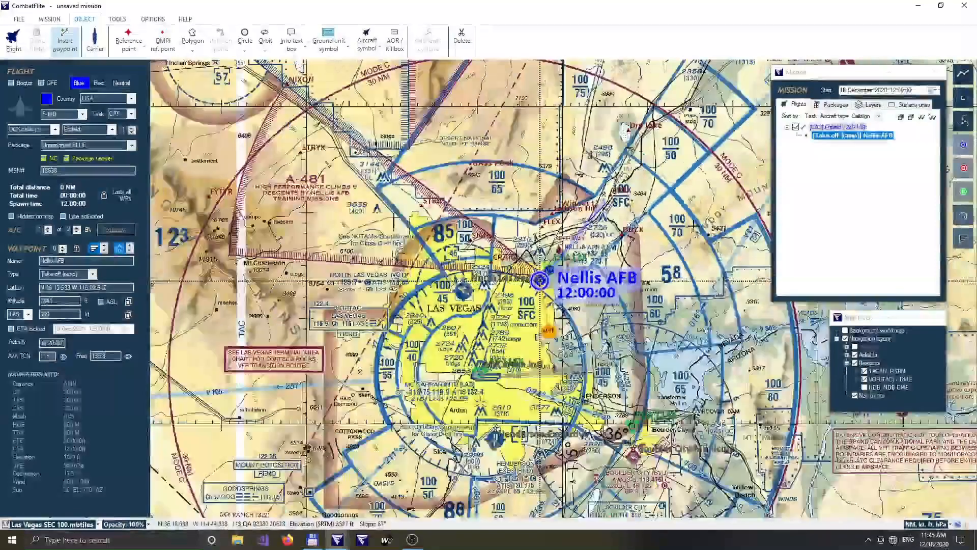
{"action": "scroll", "coordinate": [696, 226], "scroll_direction": "down", "scroll_amount": 2}
{"action": "left_click_drag", "start_coordinate": [728, 192], "coordinate": [537, 369]}
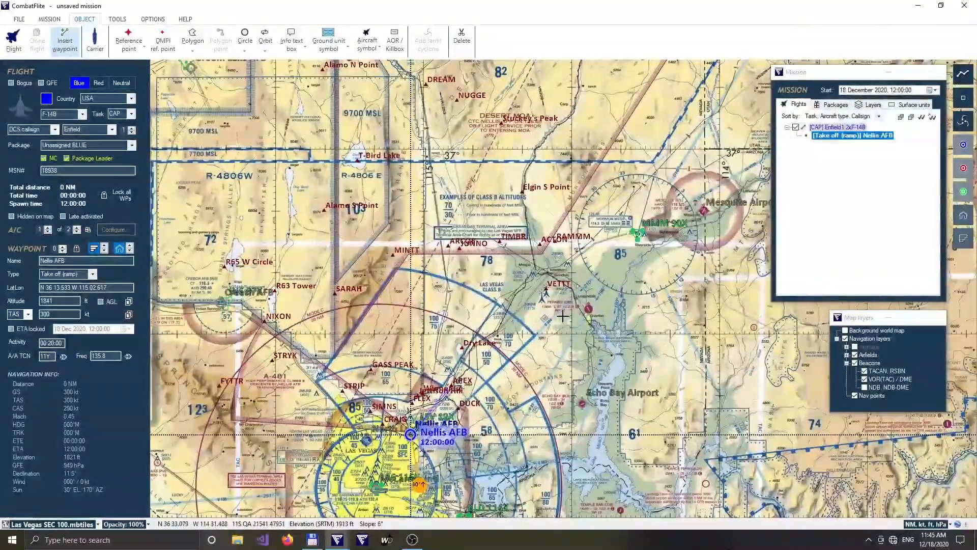
{"action": "scroll", "coordinate": [523, 350], "scroll_direction": "up", "scroll_amount": 1}
{"action": "scroll", "coordinate": [524, 349], "scroll_direction": "up", "scroll_amount": 1}
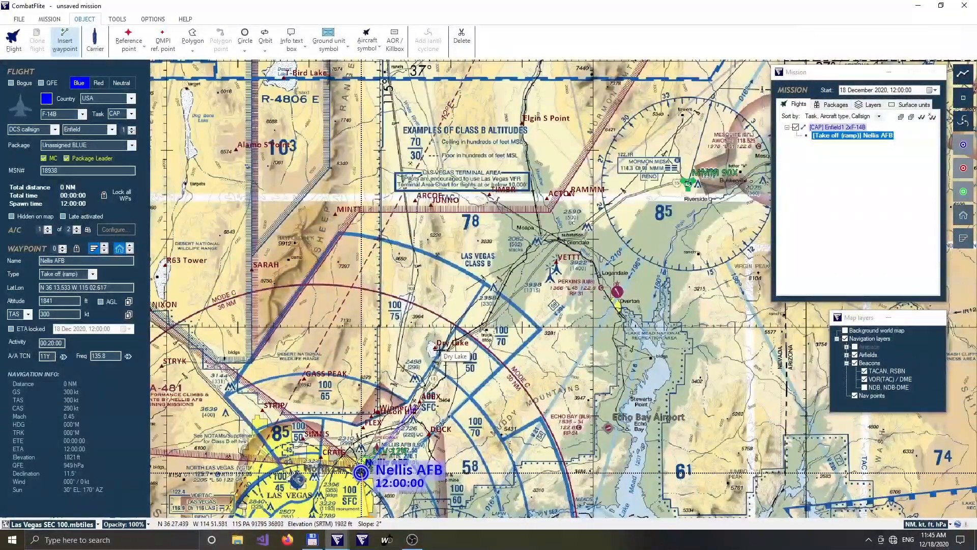
{"action": "left_click", "coordinate": [440, 350]}
Continue the F-14B route with AAR waypoints at the southern and northern anchors of the AR773 refuelling track.
{"action": "scroll", "coordinate": [573, 237], "scroll_direction": "down", "scroll_amount": 2}
{"action": "left_click_drag", "start_coordinate": [606, 248], "coordinate": [431, 452]}
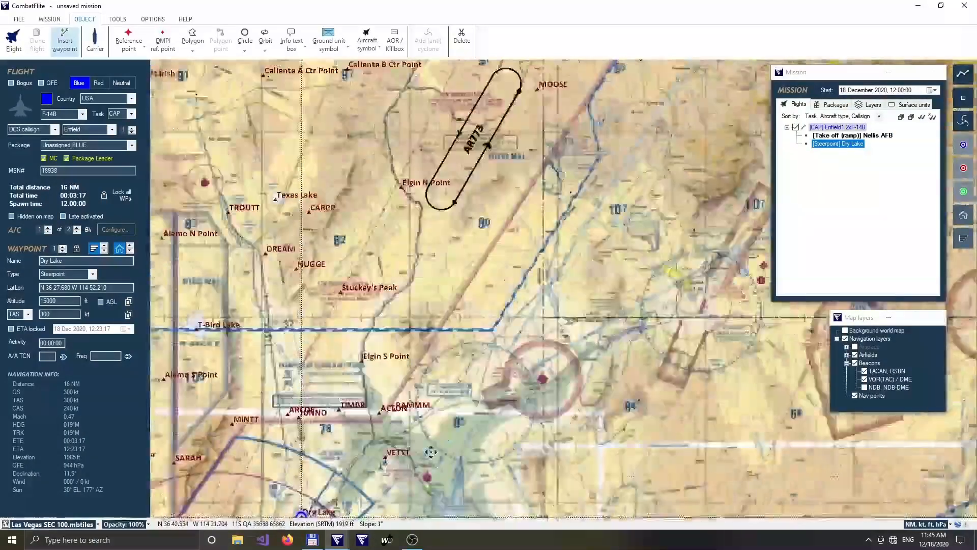
{"action": "scroll", "coordinate": [431, 452], "scroll_direction": "down", "scroll_amount": 1}
{"action": "left_click", "coordinate": [450, 238]}
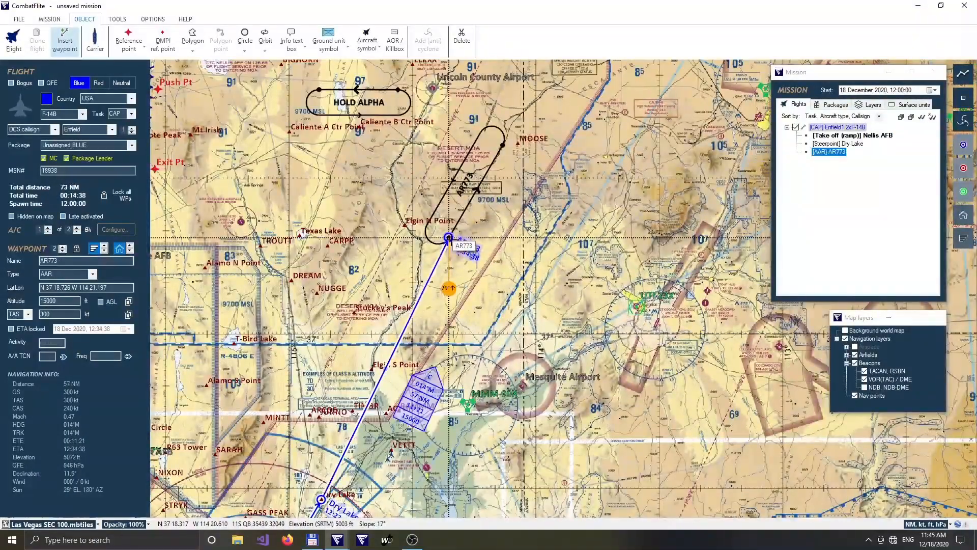
{"action": "left_click", "coordinate": [503, 146]}
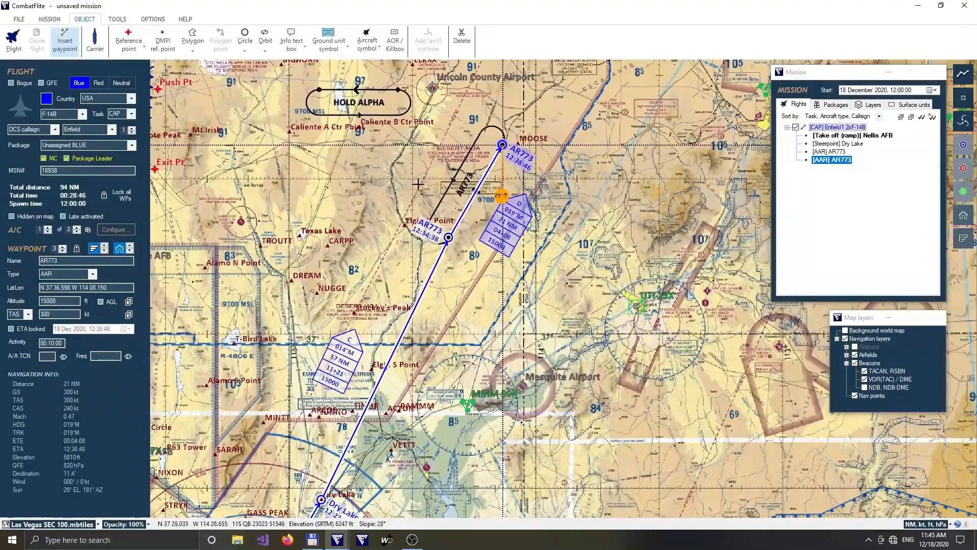
Add Hold waypoints to the F-14B route at the eastern and western ends of the HOLD ALPHA orbit.
{"action": "left_click_drag", "start_coordinate": [432, 110], "coordinate": [564, 299]}
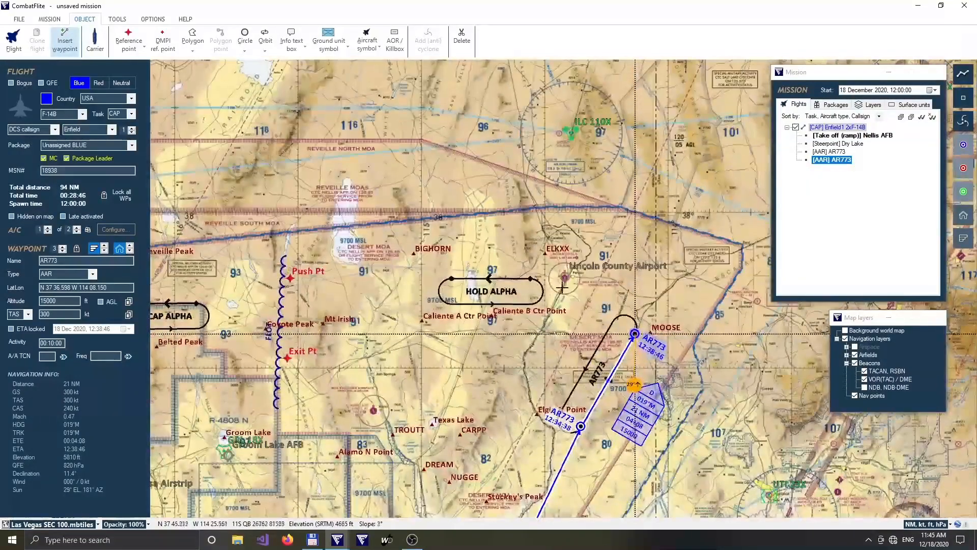
{"action": "left_click", "coordinate": [533, 283]}
{"action": "left_click", "coordinate": [451, 278]}
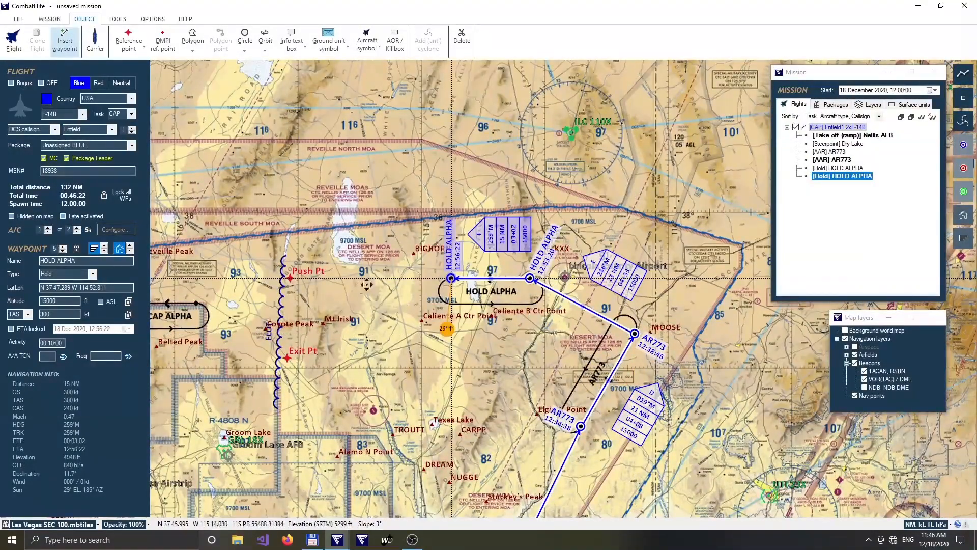
Extend the F-14B route through Push Pt to CAP waypoints at the eastern and western ends of CAP ALPHA.
{"action": "left_click_drag", "start_coordinate": [307, 288], "coordinate": [610, 276]}
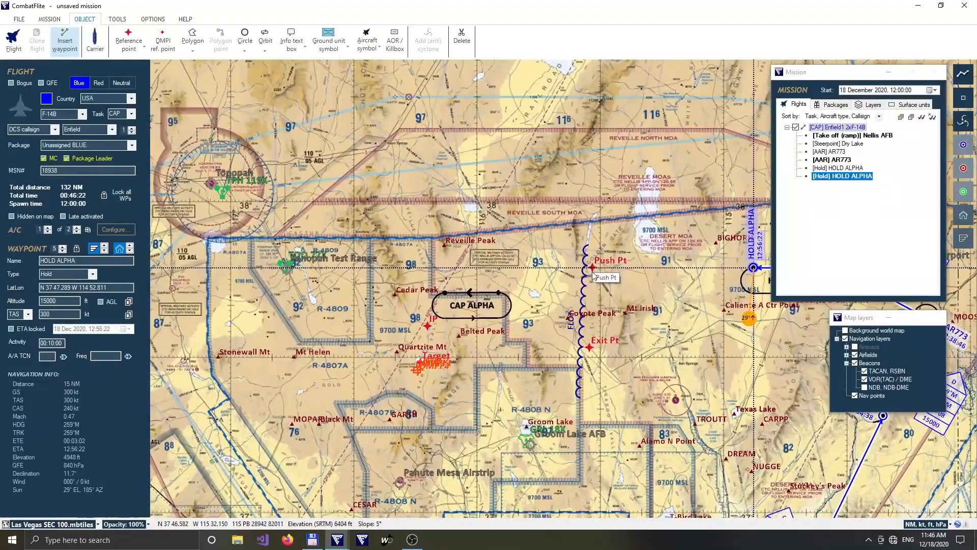
{"action": "left_click", "coordinate": [593, 268]}
{"action": "left_click", "coordinate": [499, 294]}
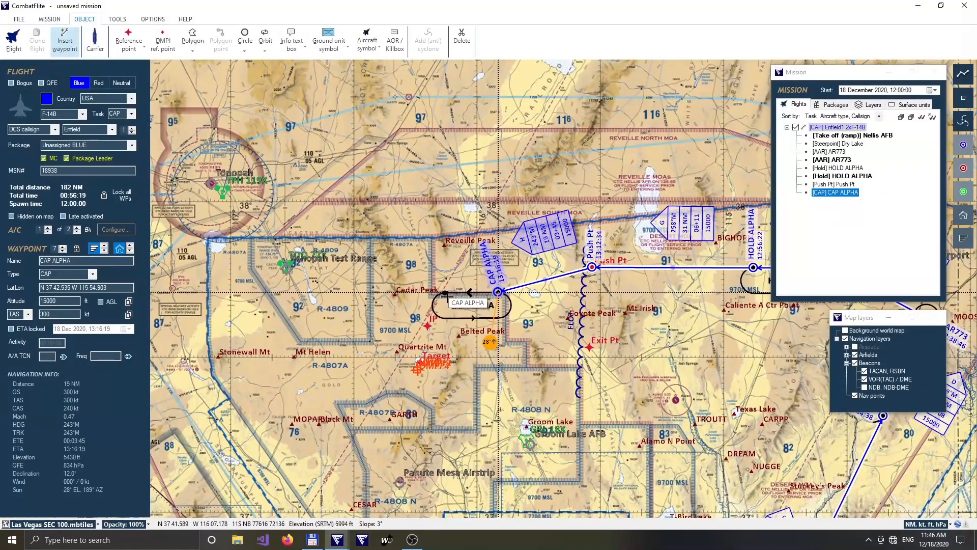
{"action": "left_click", "coordinate": [445, 293]}
Route the F-14B flight out through Exit Pt and on to a steerpoint at Texas Lake.
{"action": "left_click", "coordinate": [592, 350]}
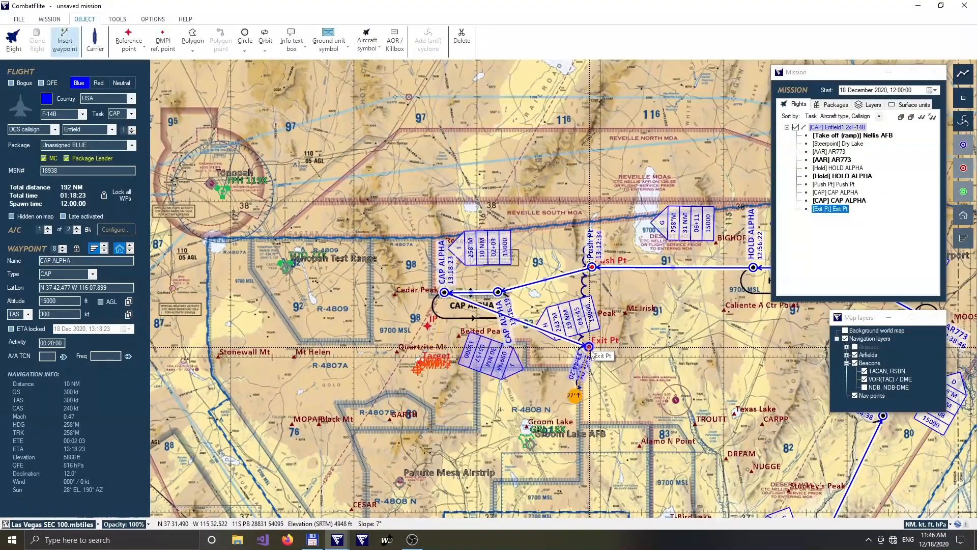
{"action": "left_click_drag", "start_coordinate": [744, 381], "coordinate": [477, 236]}
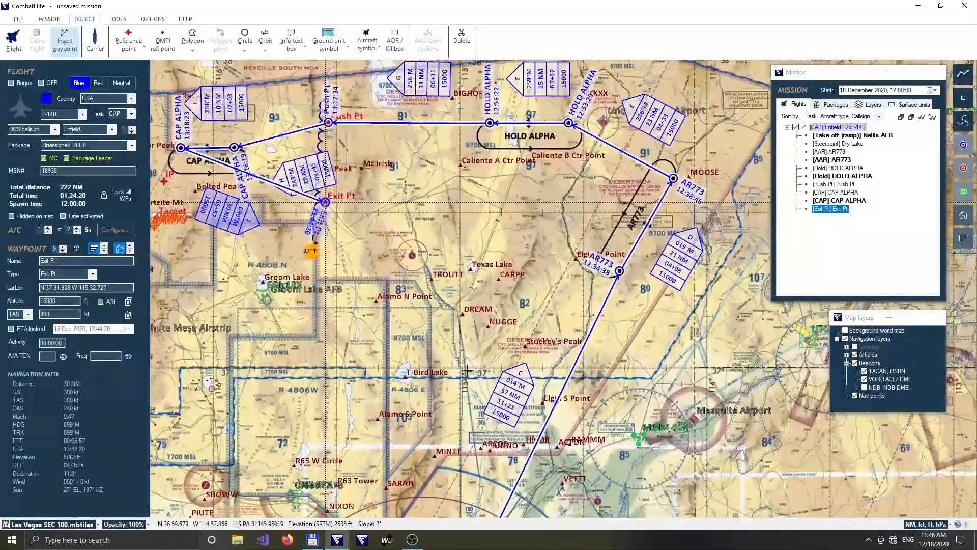
{"action": "left_click_drag", "start_coordinate": [466, 358], "coordinate": [468, 283]}
{"action": "left_click", "coordinate": [472, 194]}
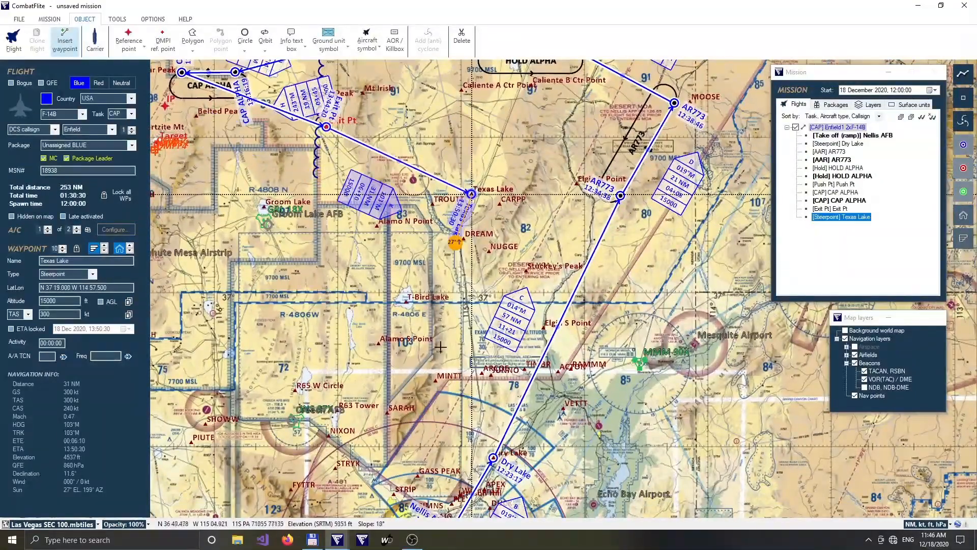
Add a steerpoint at ARCOE and a landing waypoint at Nellis AFB, and finish the F-14B route.
{"action": "left_click_drag", "start_coordinate": [442, 359], "coordinate": [460, 237]}
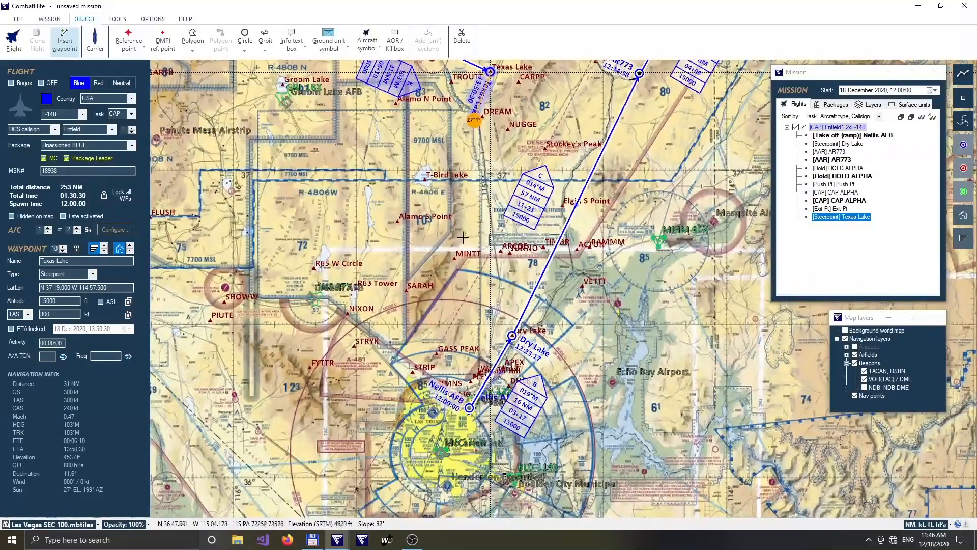
{"action": "scroll", "coordinate": [503, 342], "scroll_direction": "up", "scroll_amount": 2}
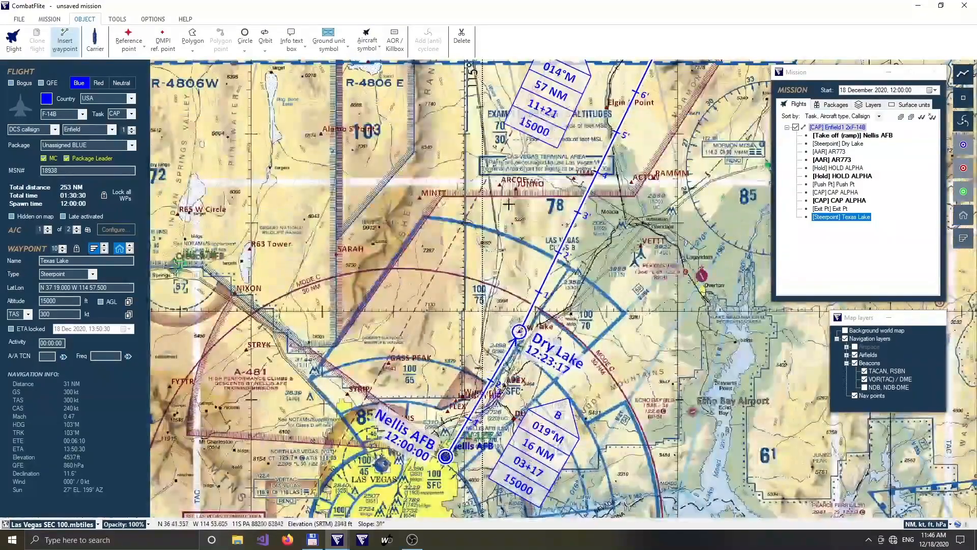
{"action": "left_click", "coordinate": [502, 188]}
{"action": "left_click_drag", "start_coordinate": [436, 501], "coordinate": [468, 343]}
{"action": "scroll", "coordinate": [468, 343], "scroll_direction": "up", "scroll_amount": 2}
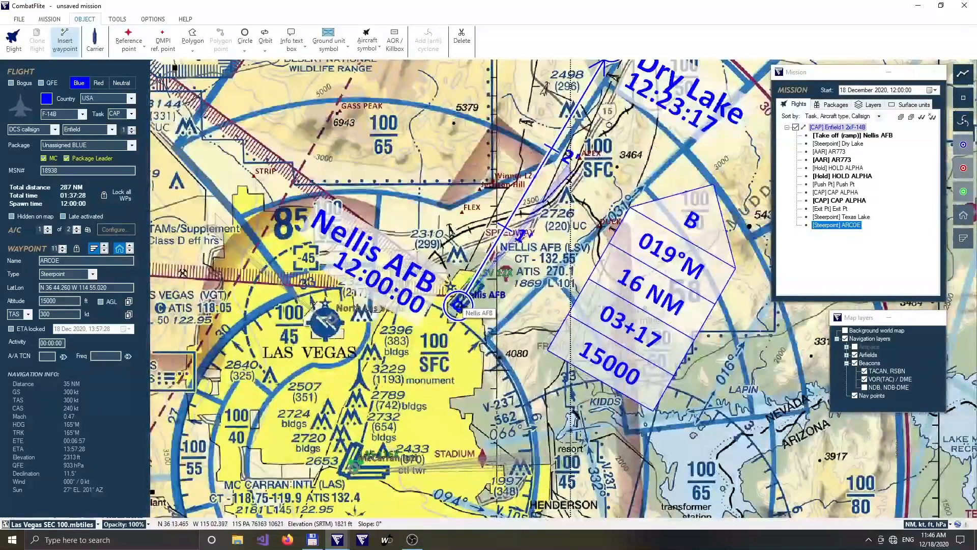
{"action": "left_click", "coordinate": [458, 305]}
{"action": "key", "text": "Escape"}
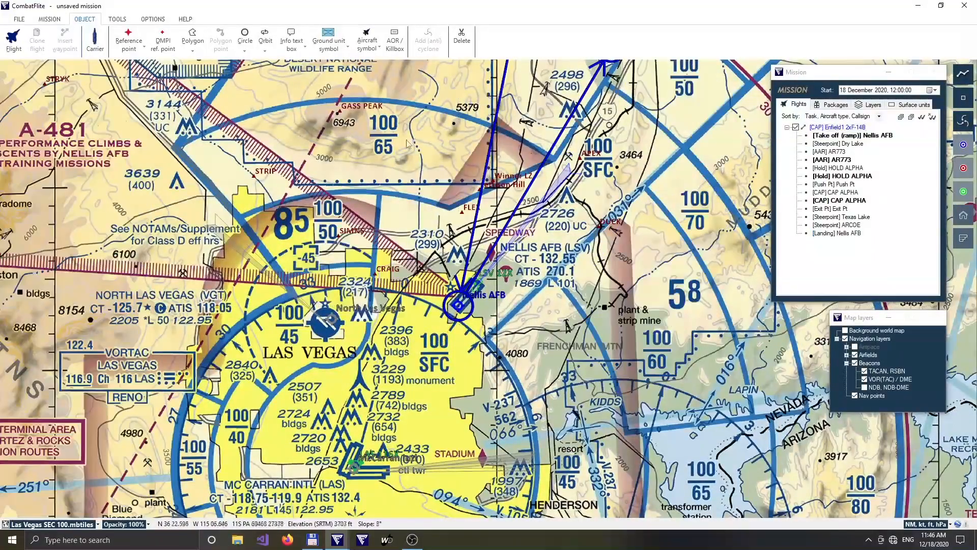
Review the complete F-14B route from Nellis AFB through the tanker track, hold and CAP orbits and back.
{"action": "left_click_drag", "start_coordinate": [438, 141], "coordinate": [423, 354]}
{"action": "scroll", "coordinate": [423, 352], "scroll_direction": "down", "scroll_amount": 2}
{"action": "scroll", "coordinate": [424, 256], "scroll_direction": "down", "scroll_amount": 4}
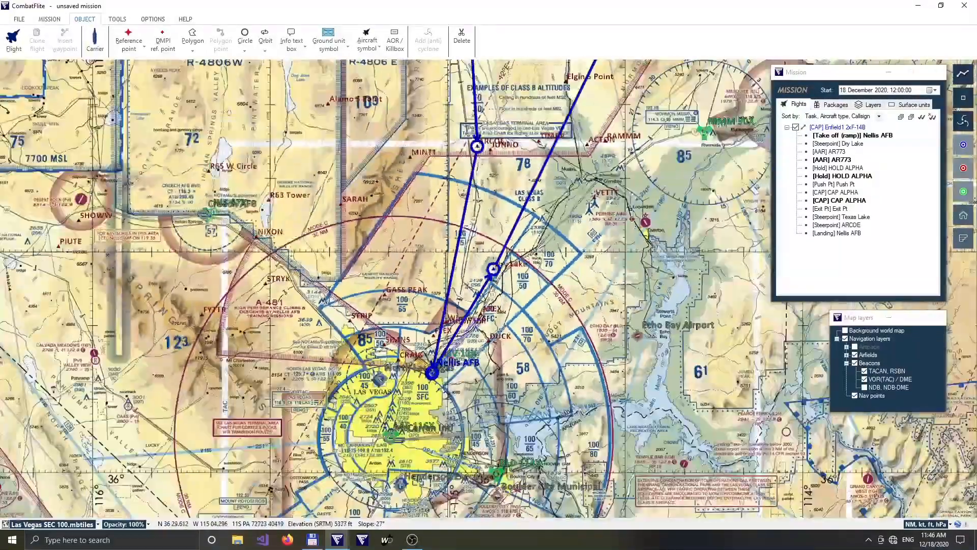
{"action": "left_click_drag", "start_coordinate": [354, 121], "coordinate": [435, 327]}
{"action": "scroll", "coordinate": [435, 324], "scroll_direction": "down", "scroll_amount": 2}
{"action": "scroll", "coordinate": [435, 308], "scroll_direction": "down", "scroll_amount": 1}
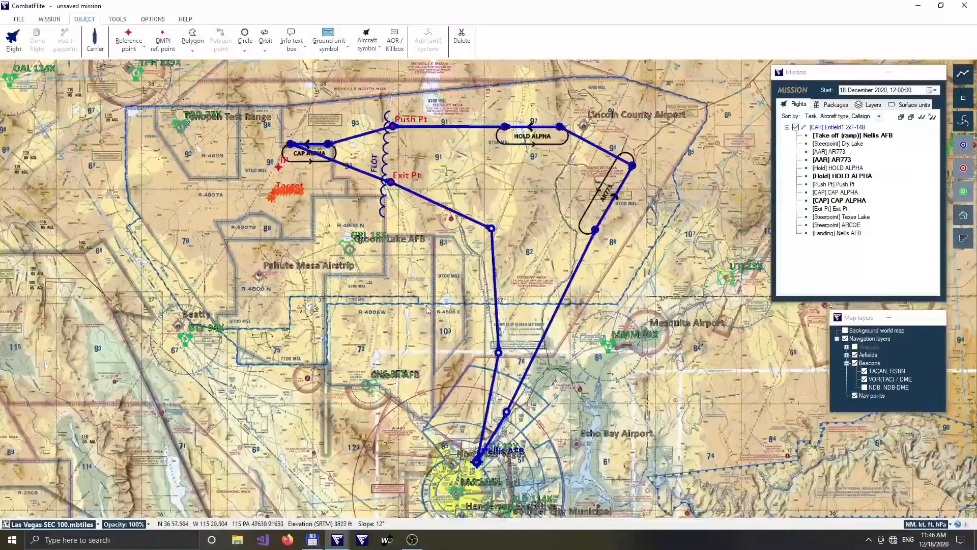
{"action": "left_click_drag", "start_coordinate": [406, 287], "coordinate": [440, 287]}
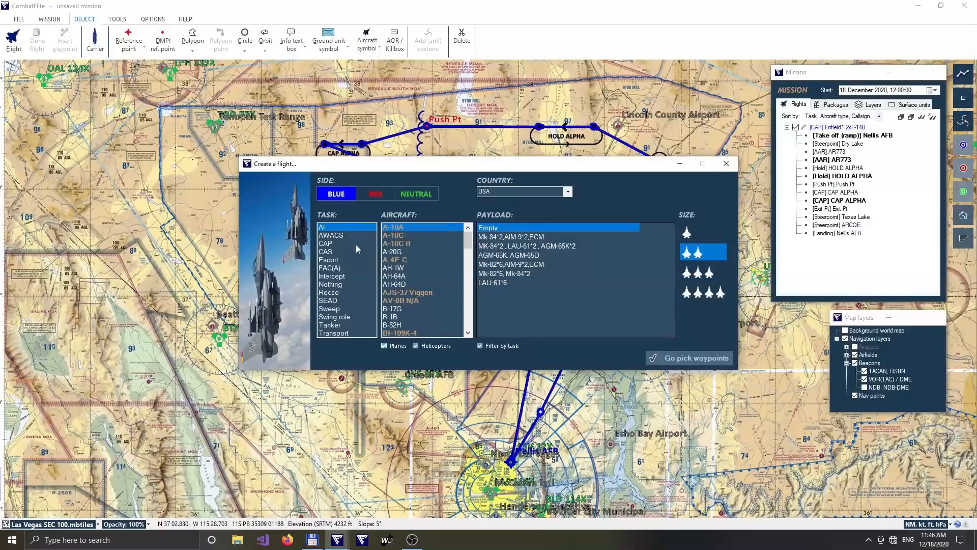
Create a blue USA four-ship F-16CM Blk 50 AI flight with AIM-120C*2, AIM-9X*2, MK-82*4, FUEL*2, TGP and start picking waypoints.
{"action": "left_click_drag", "start_coordinate": [469, 237], "coordinate": [465, 263]}
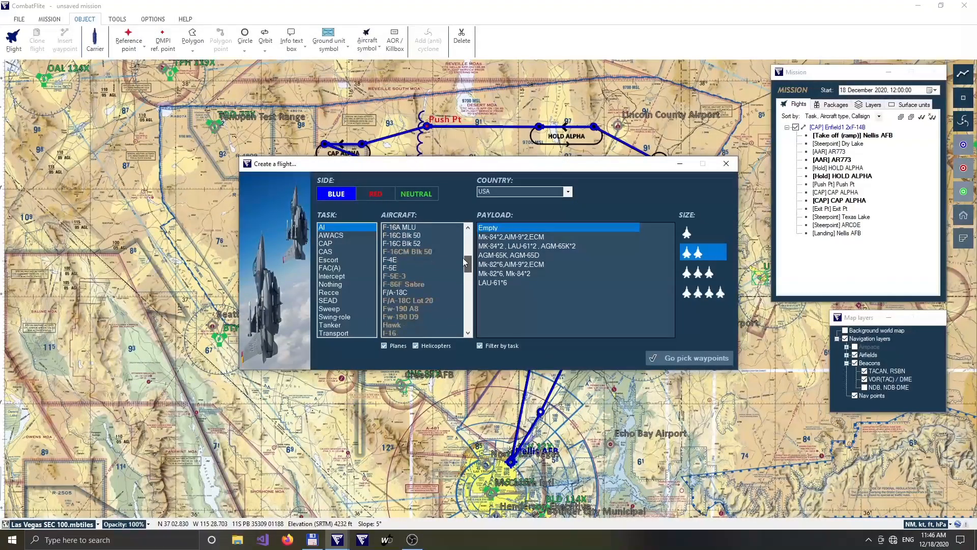
{"action": "left_click", "coordinate": [439, 251]}
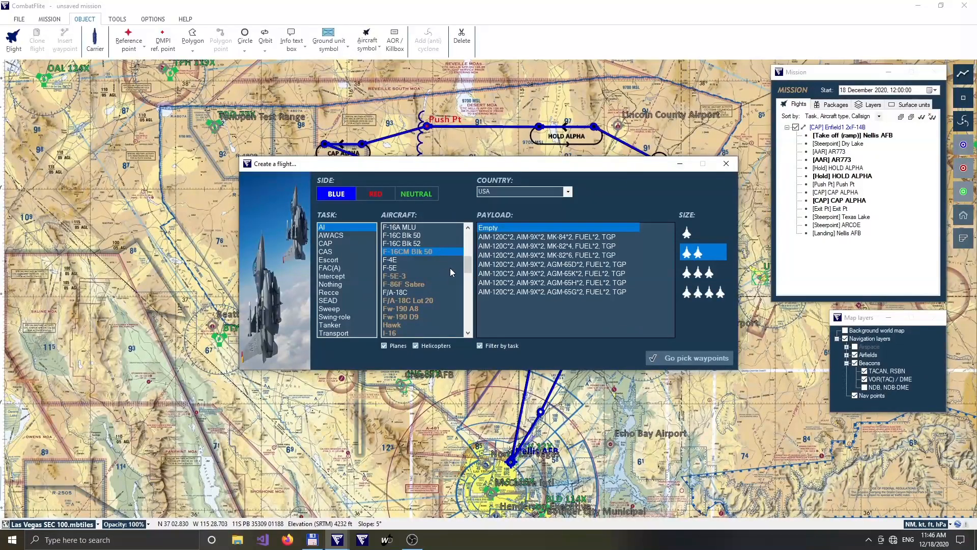
{"action": "left_click", "coordinate": [622, 246]}
{"action": "left_click", "coordinate": [722, 299]}
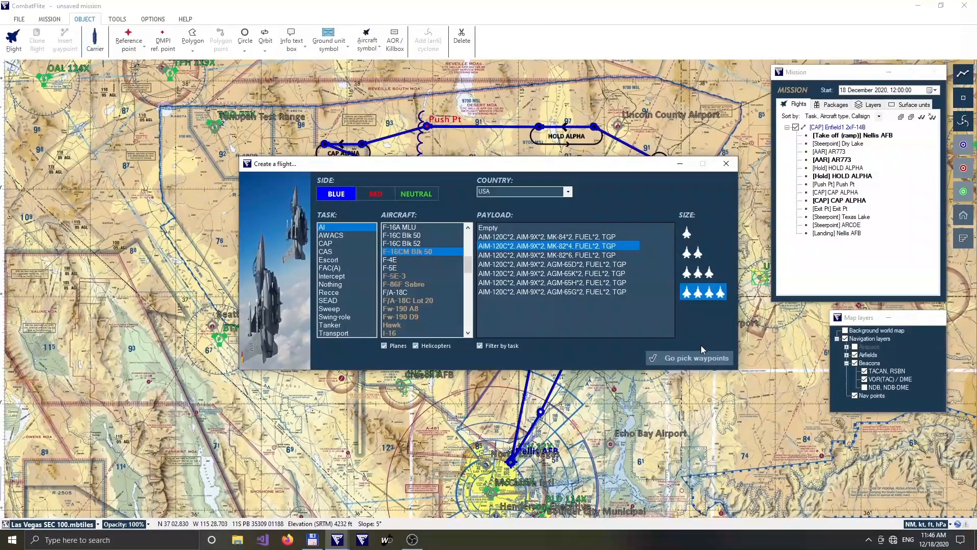
{"action": "left_click", "coordinate": [703, 358]}
Place the F-16CM flight's ramp take-off waypoint at Nellis AFB and a steerpoint at Dry Lake.
{"action": "scroll", "coordinate": [511, 491], "scroll_direction": "up", "scroll_amount": 2}
{"action": "scroll", "coordinate": [511, 490], "scroll_direction": "up", "scroll_amount": 5}
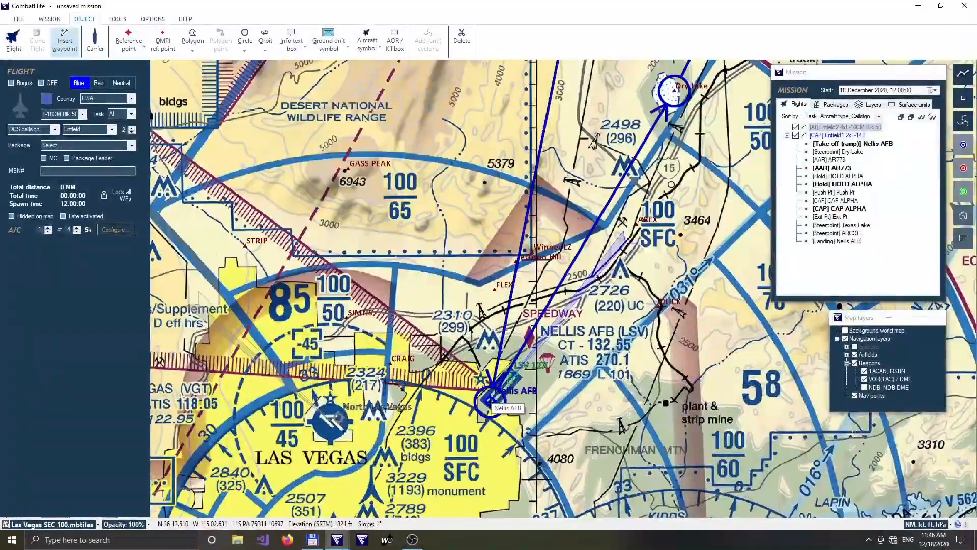
{"action": "left_click", "coordinate": [490, 399]}
{"action": "scroll", "coordinate": [626, 326], "scroll_direction": "down", "scroll_amount": 3}
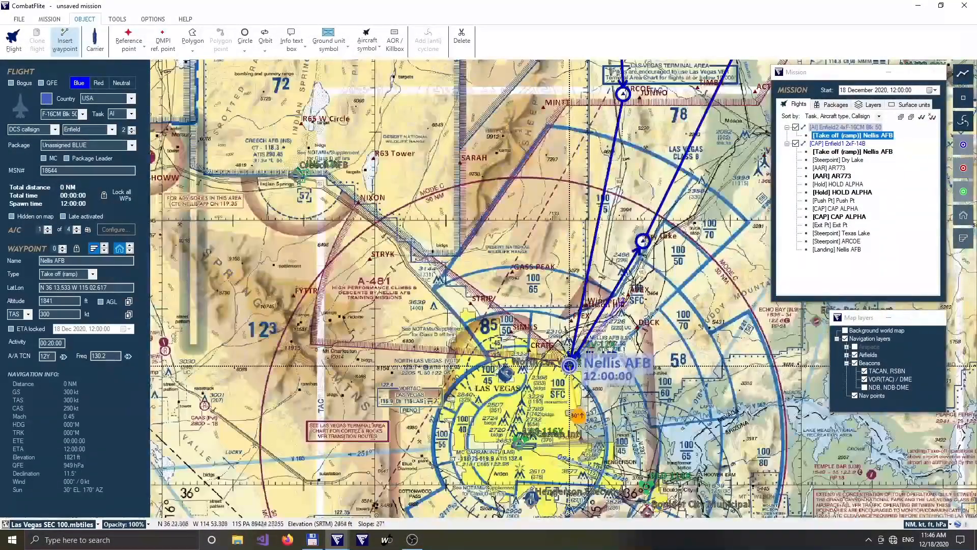
{"action": "left_click", "coordinate": [643, 239]}
Route the F-16CM flight through both AR773 refuelling anchors and both HOLD ALPHA orbit ends.
{"action": "scroll", "coordinate": [691, 246], "scroll_direction": "down", "scroll_amount": 5}
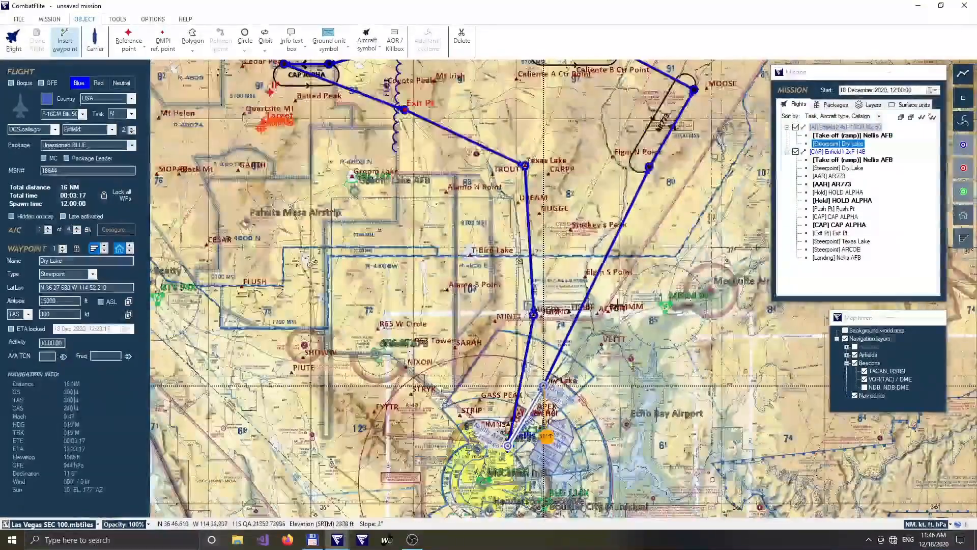
{"action": "scroll", "coordinate": [619, 306], "scroll_direction": "down", "scroll_amount": 1}
{"action": "left_click_drag", "start_coordinate": [619, 306], "coordinate": [555, 444]}
{"action": "left_click", "coordinate": [581, 328]}
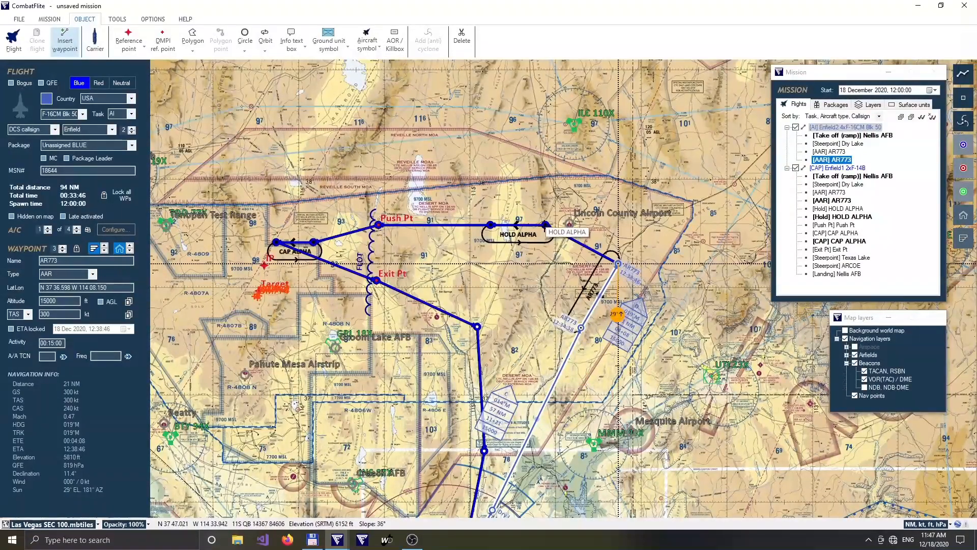
{"action": "left_click", "coordinate": [546, 225]}
{"action": "left_click", "coordinate": [491, 225]}
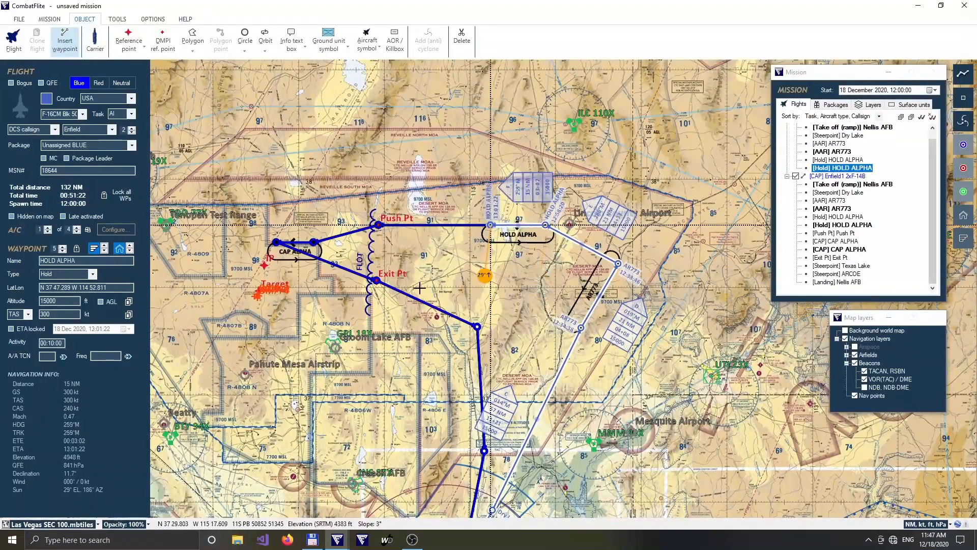
Add the F-16CM flight's Push Pt and IP waypoints on their matching reference points.
{"action": "left_click", "coordinate": [377, 225]}
{"action": "scroll", "coordinate": [248, 253], "scroll_direction": "up", "scroll_amount": 3}
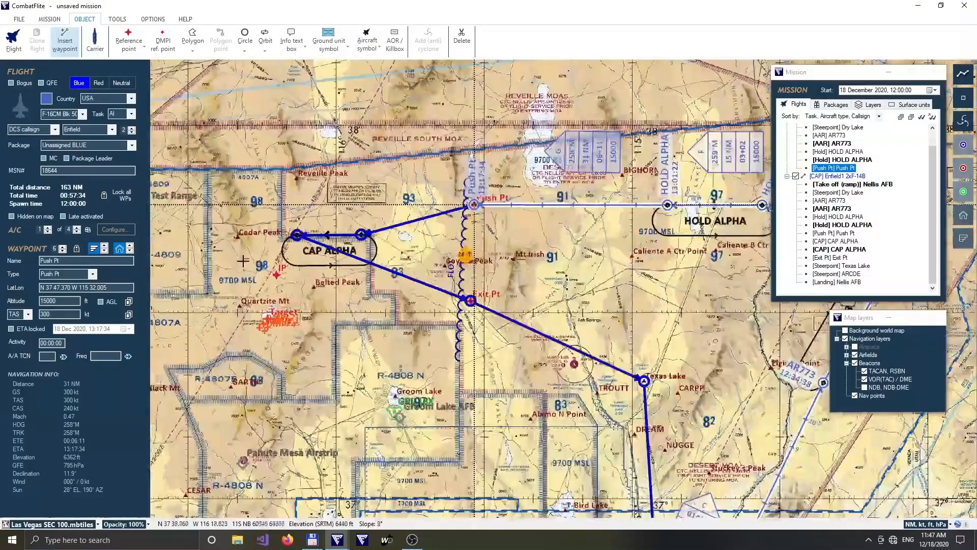
{"action": "scroll", "coordinate": [274, 330], "scroll_direction": "up", "scroll_amount": 3}
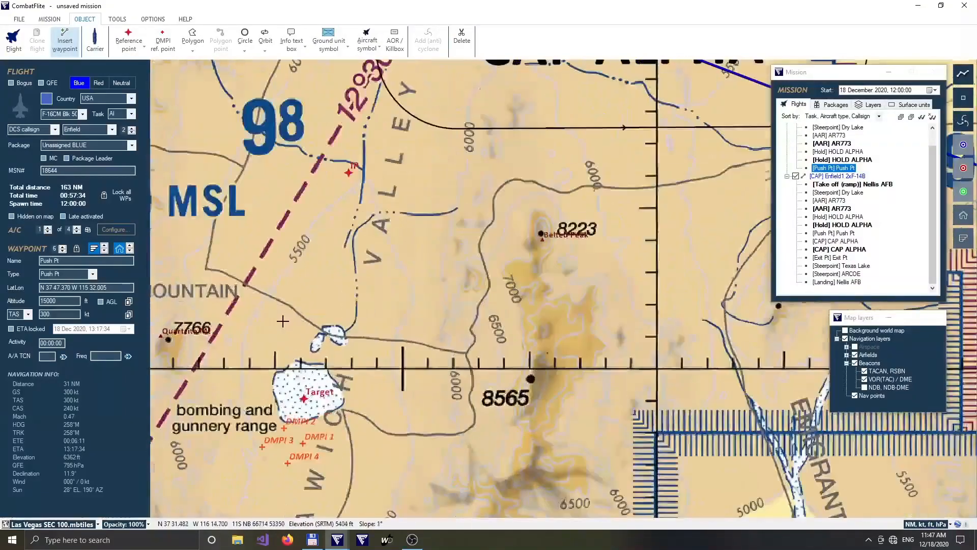
{"action": "left_click", "coordinate": [346, 168]}
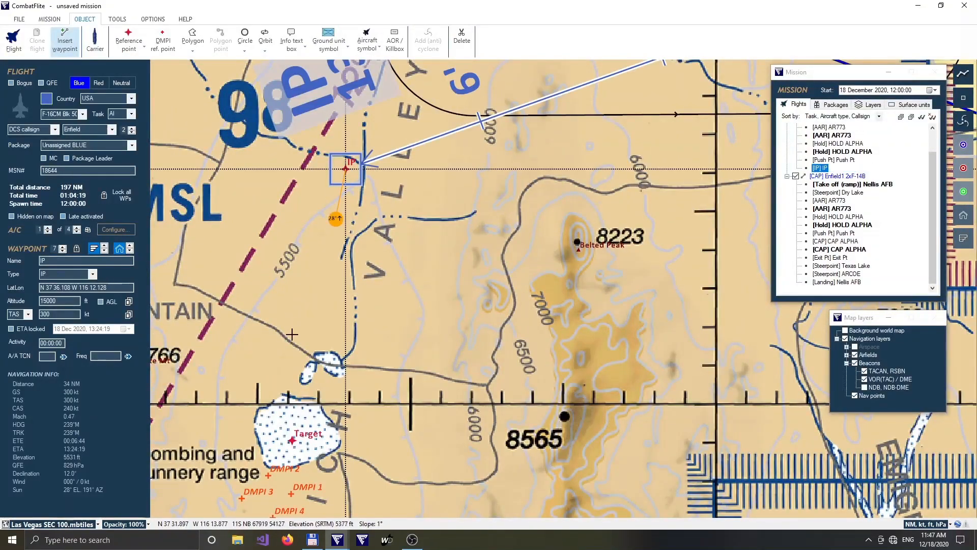
Add the F-16CM flight's Target waypoint on the dry lake and its egress waypoint at Exit Pt.
{"action": "left_click", "coordinate": [295, 441]}
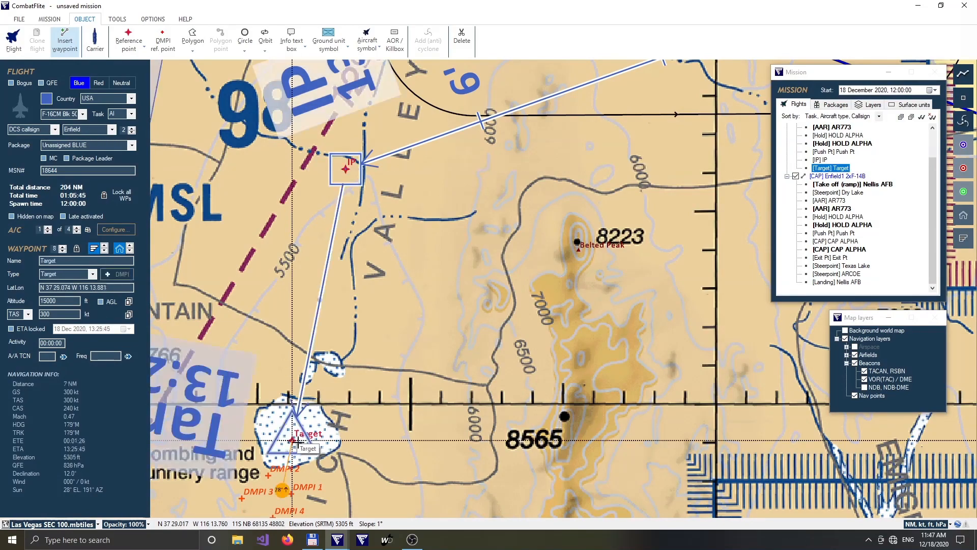
{"action": "scroll", "coordinate": [295, 441], "scroll_direction": "down", "scroll_amount": 3}
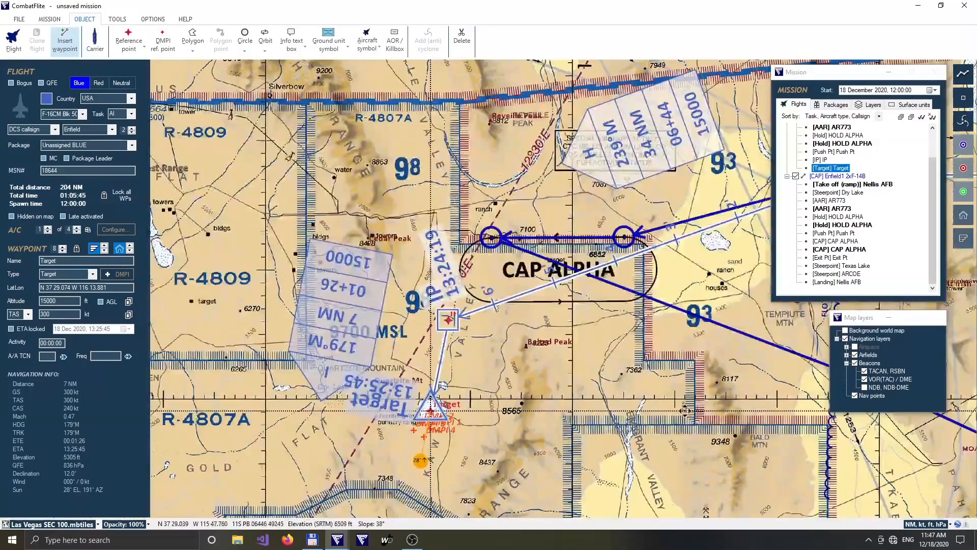
{"action": "left_click_drag", "start_coordinate": [685, 411], "coordinate": [391, 329]}
{"action": "left_click", "coordinate": [554, 292]}
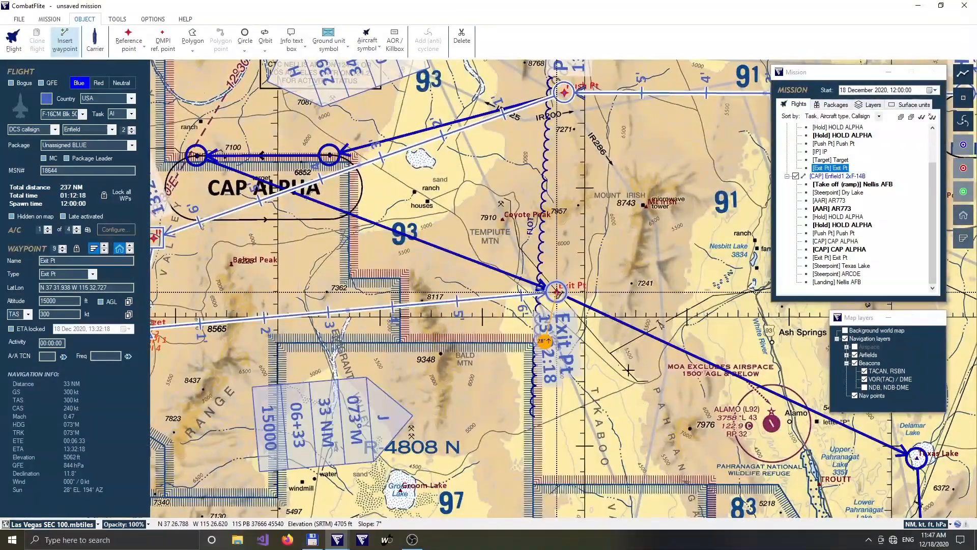
Continue the F-16CM return route with a steerpoint at Texas Lake.
{"action": "scroll", "coordinate": [629, 370], "scroll_direction": "down", "scroll_amount": 2}
{"action": "left_click_drag", "start_coordinate": [713, 477], "coordinate": [443, 288]}
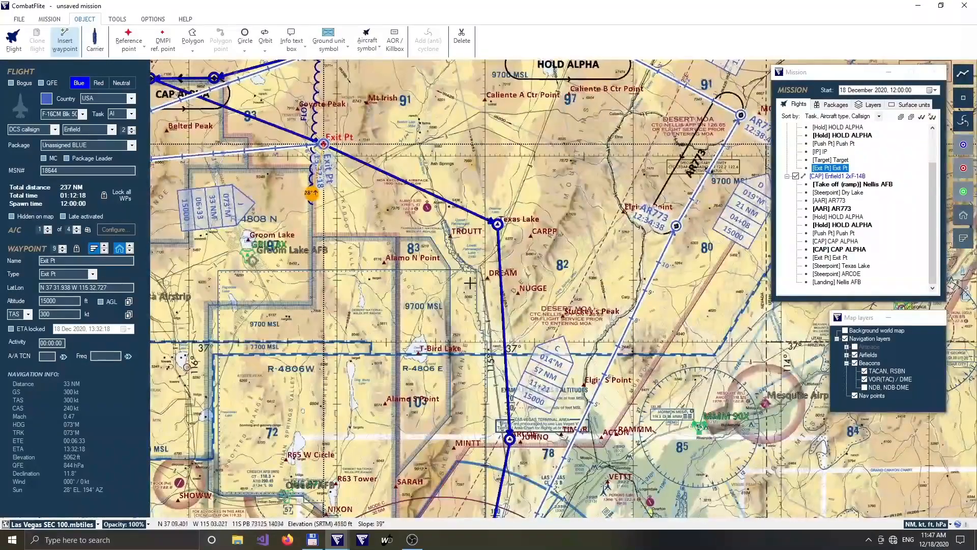
{"action": "left_click", "coordinate": [496, 224]}
{"action": "left_click_drag", "start_coordinate": [515, 447], "coordinate": [452, 323]}
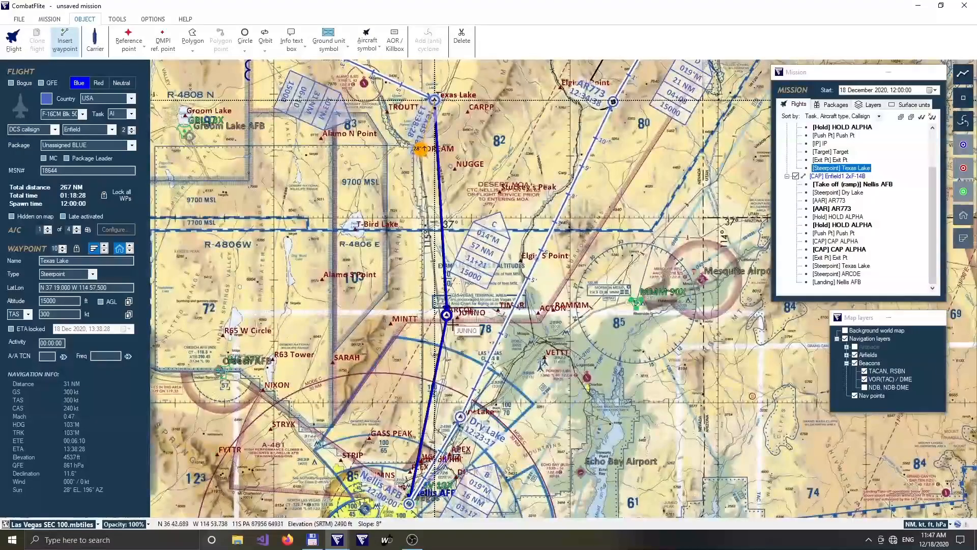
Complete the F-16CM return route with a steerpoint at ARCOE and a landing waypoint at Nellis AFB.
{"action": "left_click", "coordinate": [447, 314]}
{"action": "left_click_drag", "start_coordinate": [414, 511], "coordinate": [446, 286]}
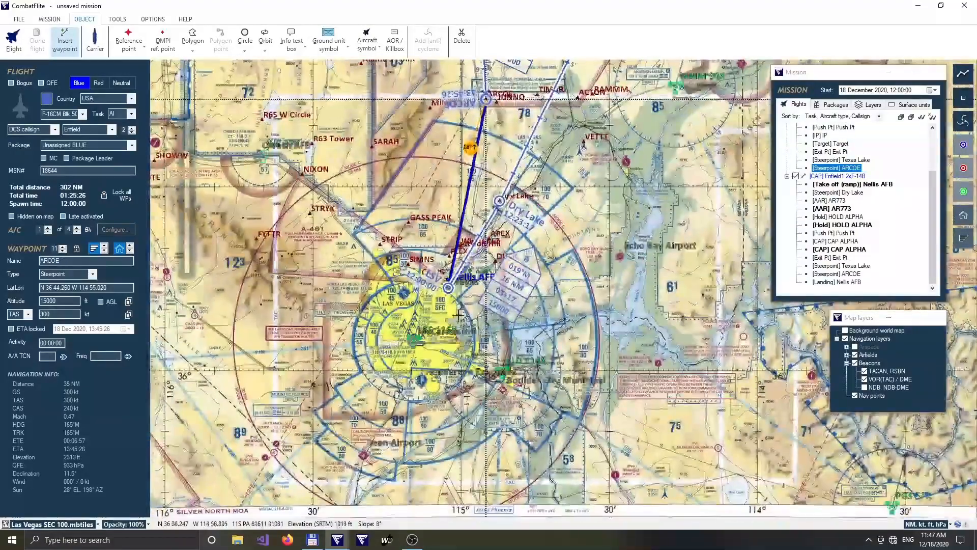
{"action": "scroll", "coordinate": [446, 286], "scroll_direction": "up", "scroll_amount": 2}
{"action": "scroll", "coordinate": [446, 286], "scroll_direction": "up", "scroll_amount": 2}
{"action": "left_click", "coordinate": [434, 239]}
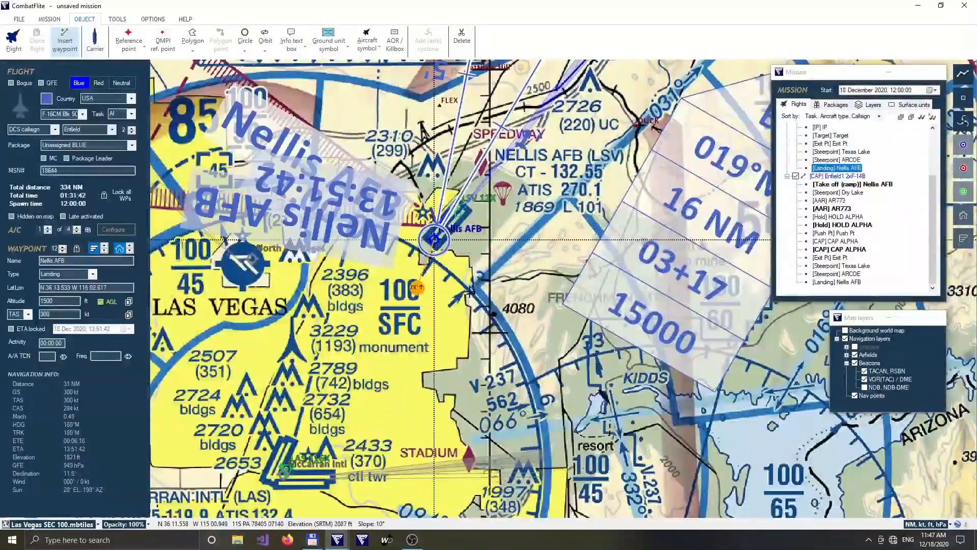
Assign DMPI 1, DMPI 2, DMPI 3 and DMPI 4 to the F-16CM flight's Target waypoint.
{"action": "scroll", "coordinate": [461, 280], "scroll_direction": "down", "scroll_amount": 6}
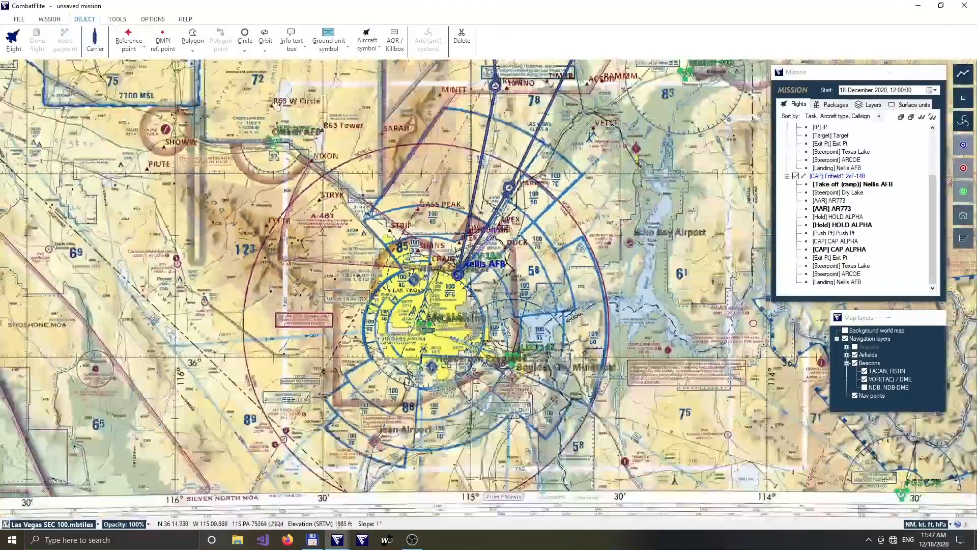
{"action": "scroll", "coordinate": [466, 266], "scroll_direction": "down", "scroll_amount": 2}
{"action": "left_click_drag", "start_coordinate": [395, 158], "coordinate": [414, 397]}
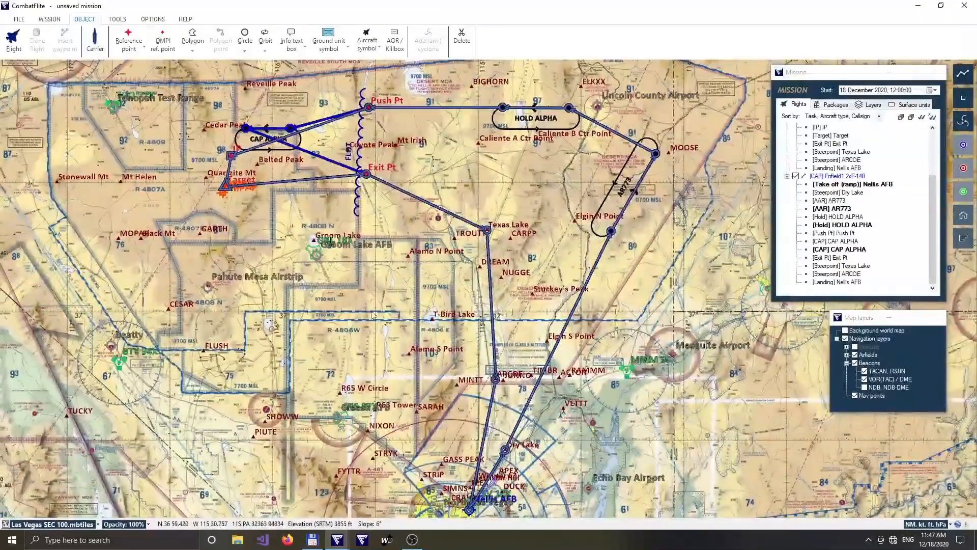
{"action": "scroll", "coordinate": [357, 294], "scroll_direction": "down", "scroll_amount": 1}
{"action": "left_click_drag", "start_coordinate": [357, 294], "coordinate": [385, 352]}
{"action": "scroll", "coordinate": [282, 264], "scroll_direction": "up", "scroll_amount": 4}
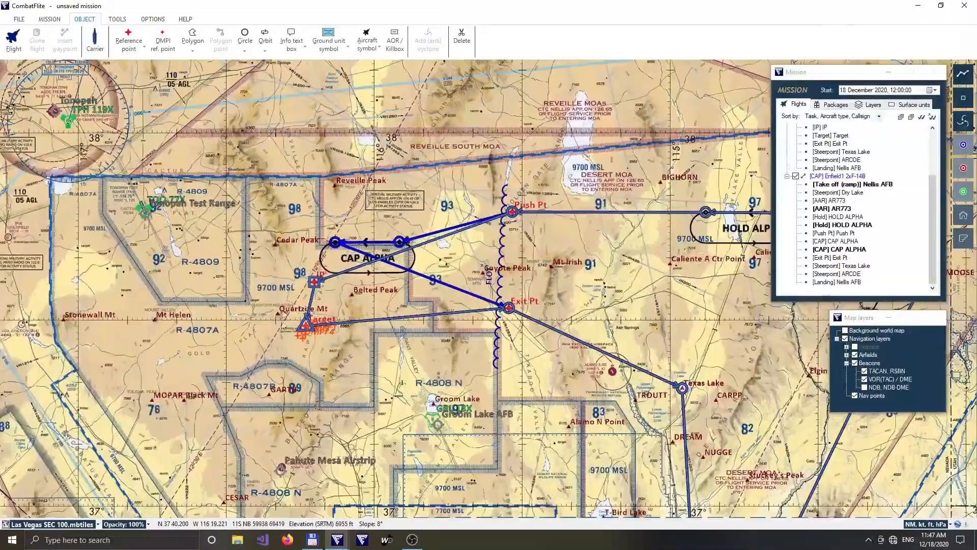
{"action": "scroll", "coordinate": [306, 341], "scroll_direction": "up", "scroll_amount": 2}
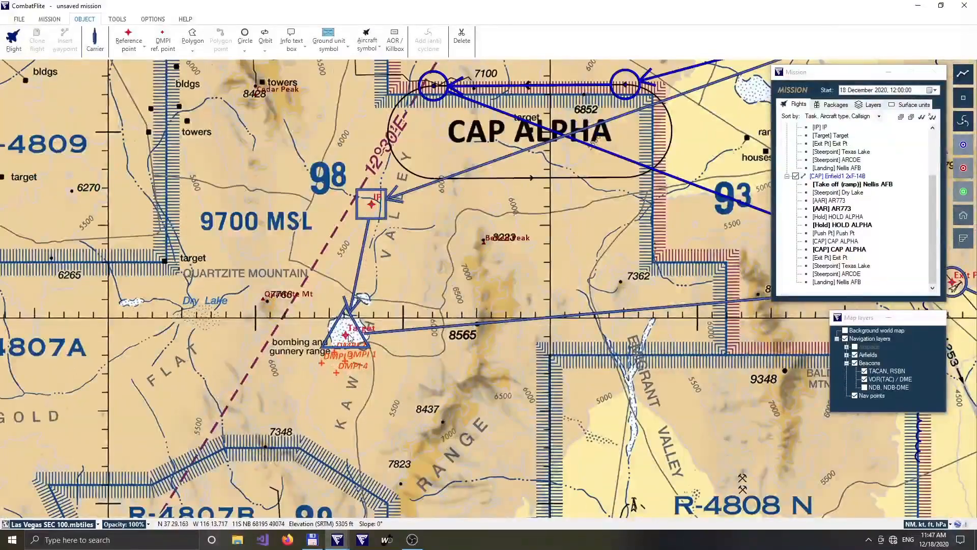
{"action": "scroll", "coordinate": [349, 346], "scroll_direction": "up", "scroll_amount": 3}
{"action": "left_click", "coordinate": [347, 340]}
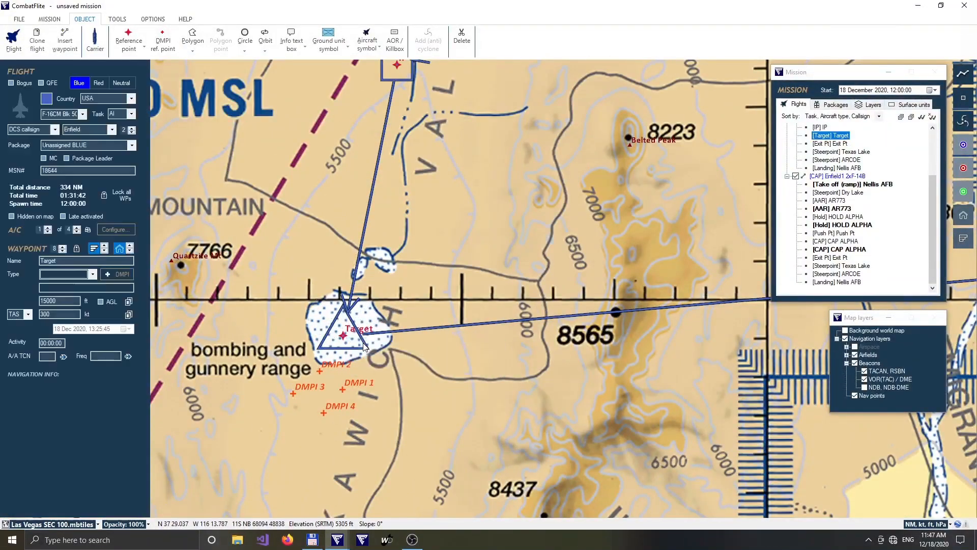
{"action": "left_click", "coordinate": [117, 274]}
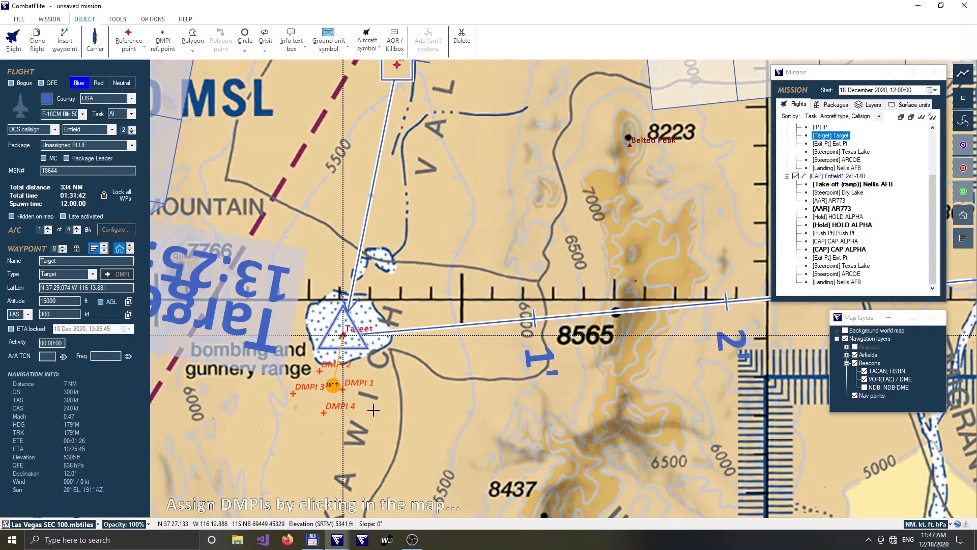
{"action": "left_click", "coordinate": [321, 373]}
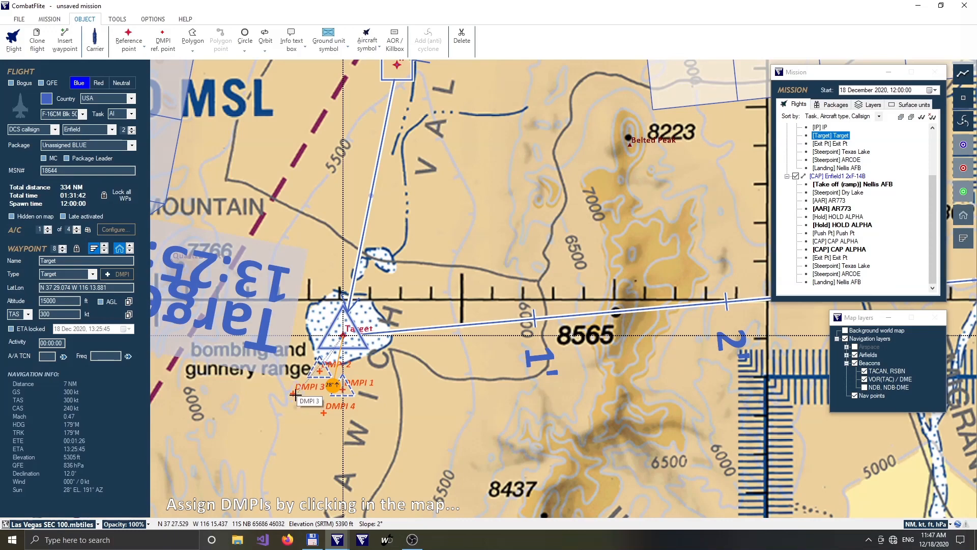
{"action": "left_click", "coordinate": [293, 393]}
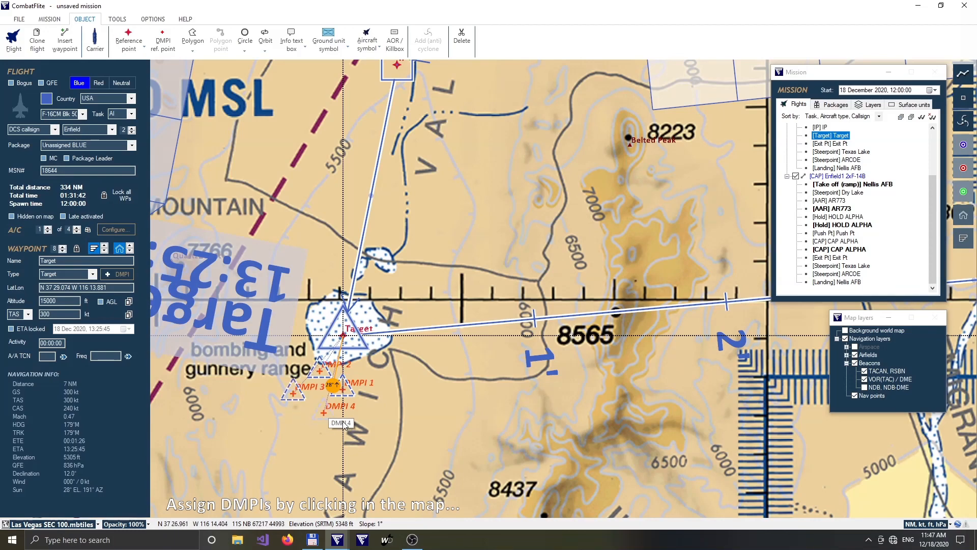
{"action": "left_click", "coordinate": [418, 416]}
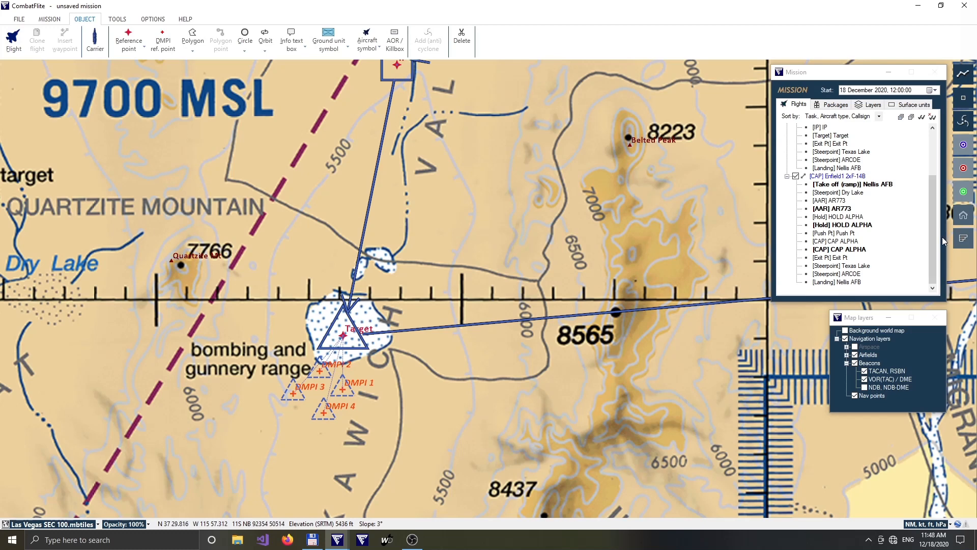
Centre the map on the F-16CM flight's second AR773 refuelling waypoint and examine its activity time and the surrounding route.
{"action": "left_click_drag", "start_coordinate": [931, 234], "coordinate": [862, 148]}
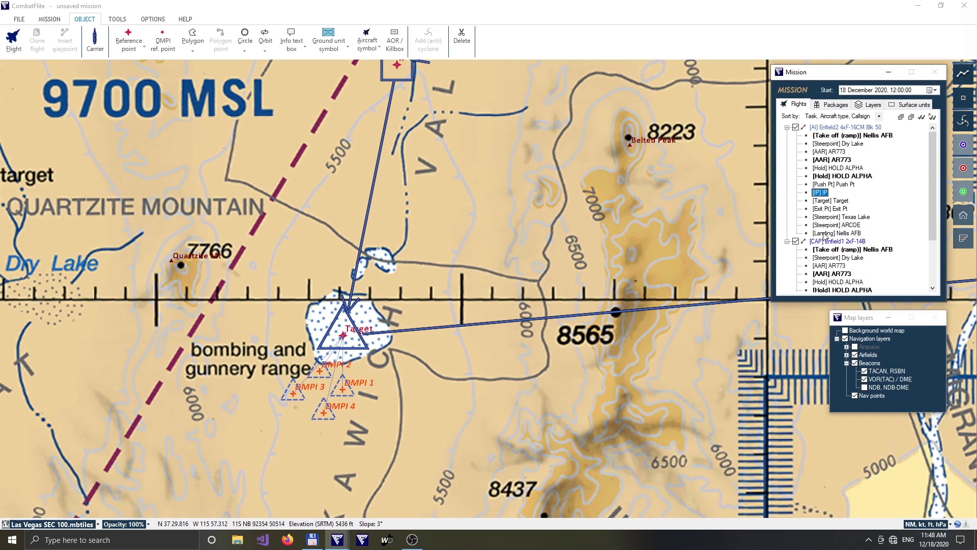
{"action": "left_click", "coordinate": [840, 159]}
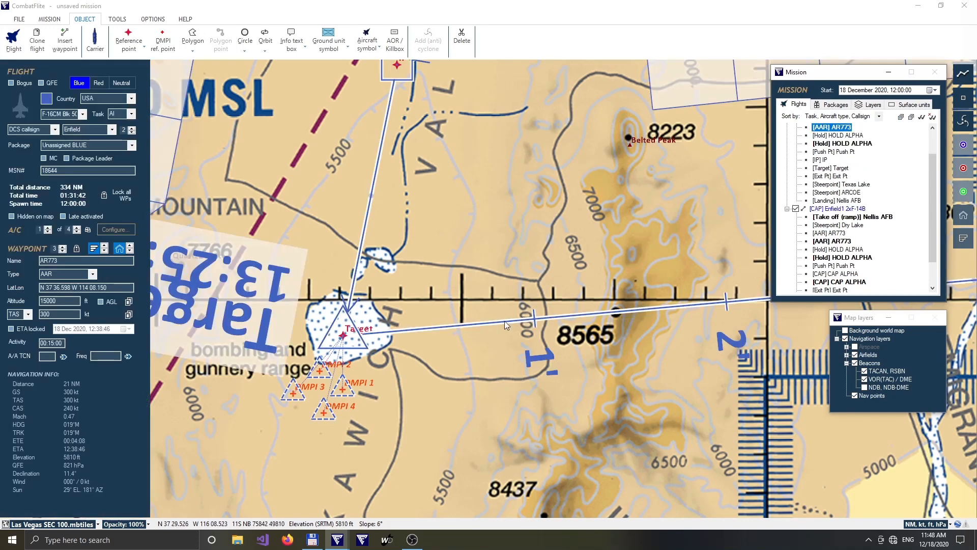
{"action": "double_click", "coordinate": [840, 129]}
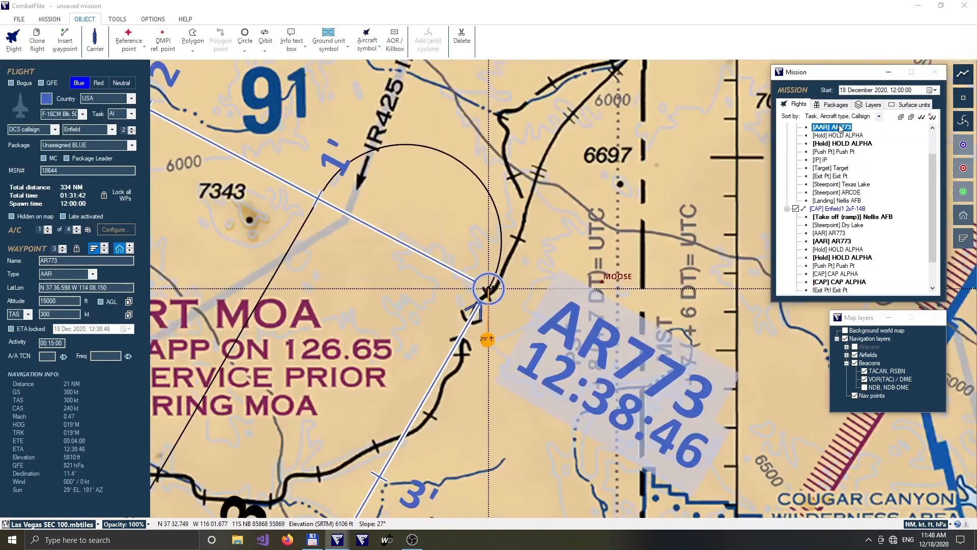
{"action": "scroll", "coordinate": [427, 394], "scroll_direction": "down", "scroll_amount": 3}
{"action": "scroll", "coordinate": [426, 393], "scroll_direction": "down", "scroll_amount": 3}
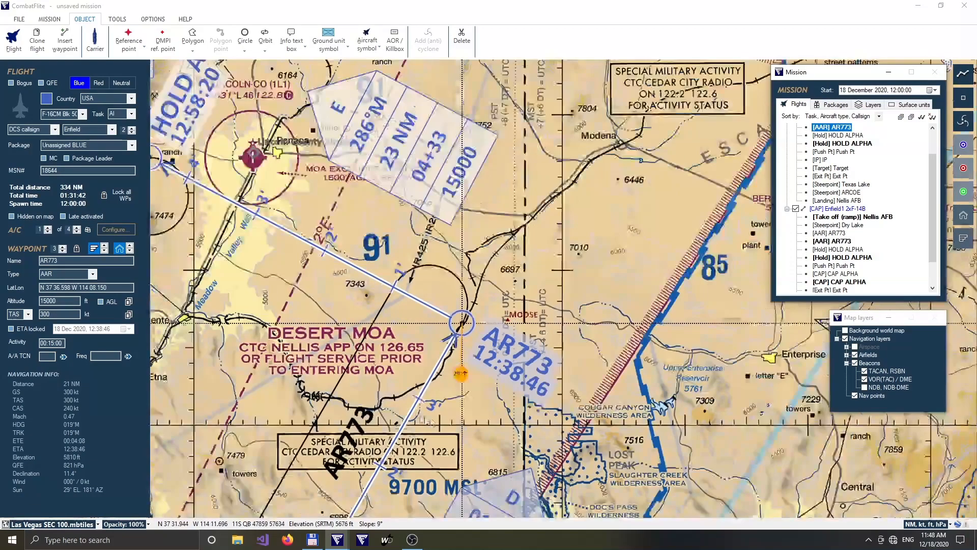
{"action": "left_click_drag", "start_coordinate": [427, 393], "coordinate": [496, 183]}
{"action": "scroll", "coordinate": [515, 231], "scroll_direction": "down", "scroll_amount": 1}
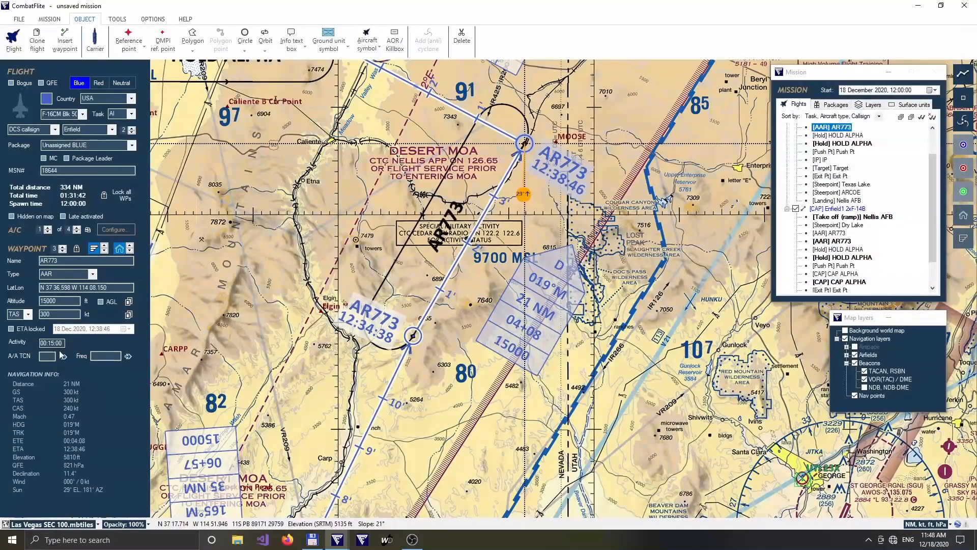
{"action": "scroll", "coordinate": [520, 290], "scroll_direction": "down", "scroll_amount": 5}
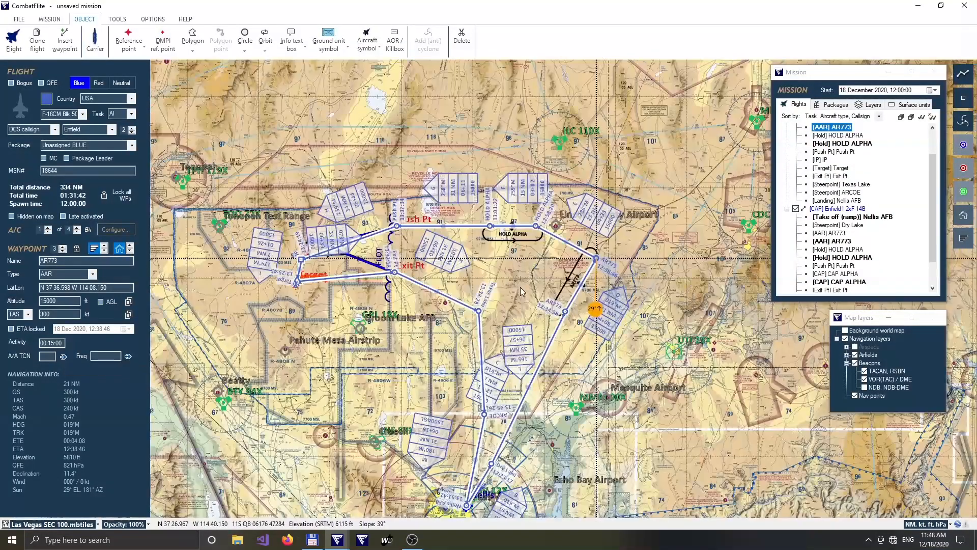